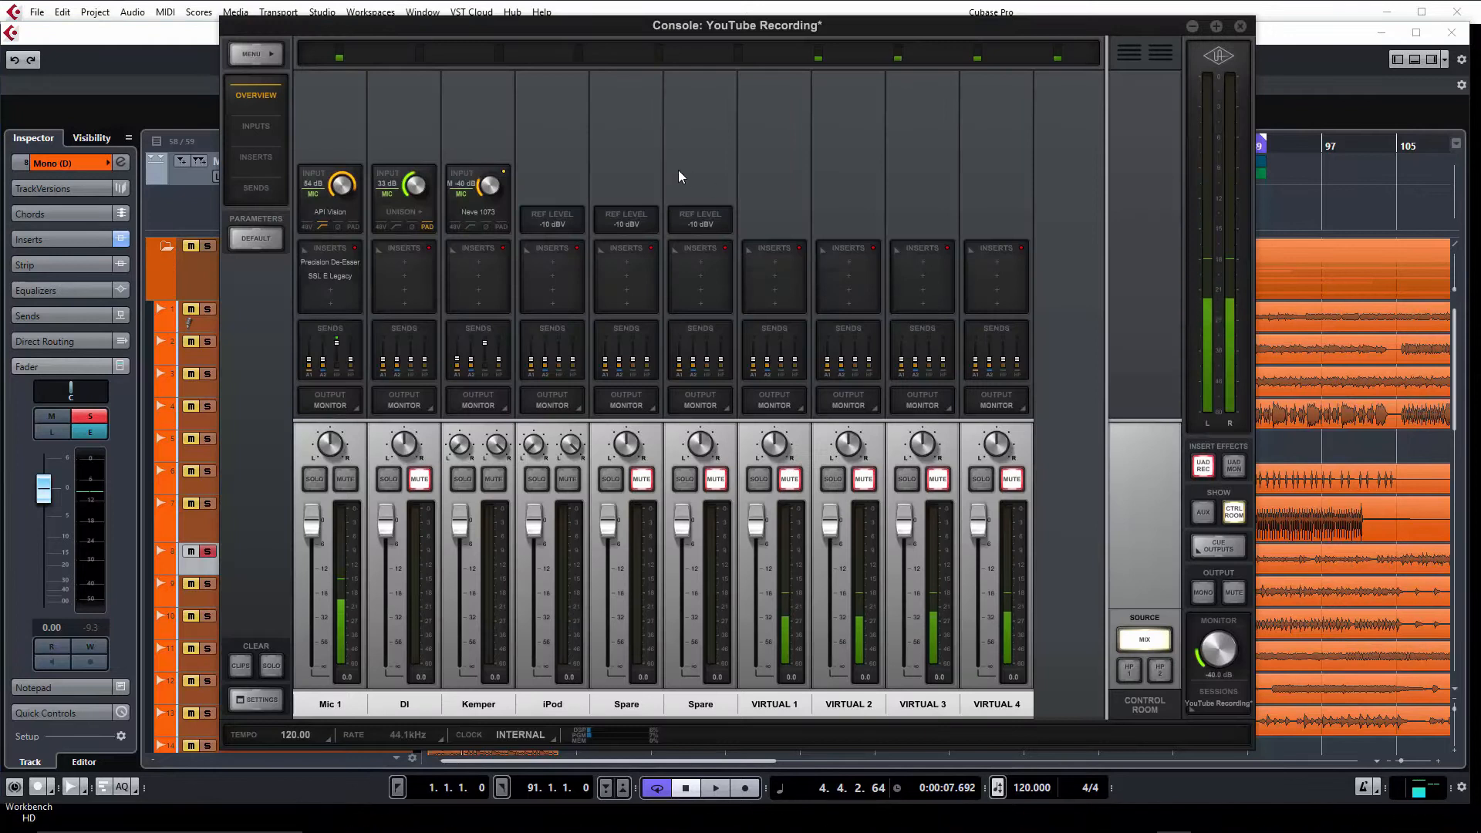
- View the API Vision channel strip loaded on the Mic 1 preamp in the console, and close it
left_click_drag(609, 28, 634, 31)
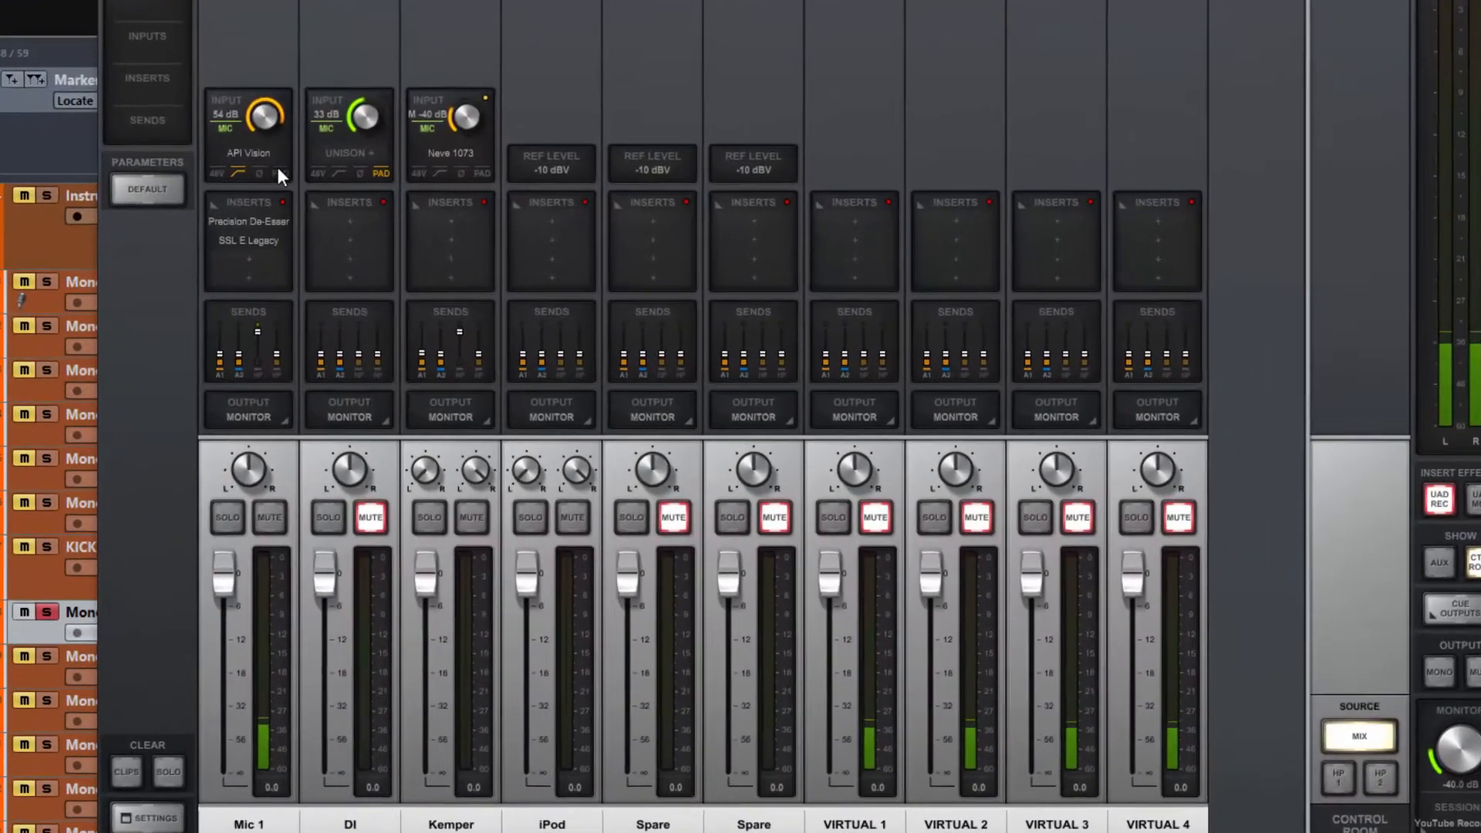
mouse_move(243, 151)
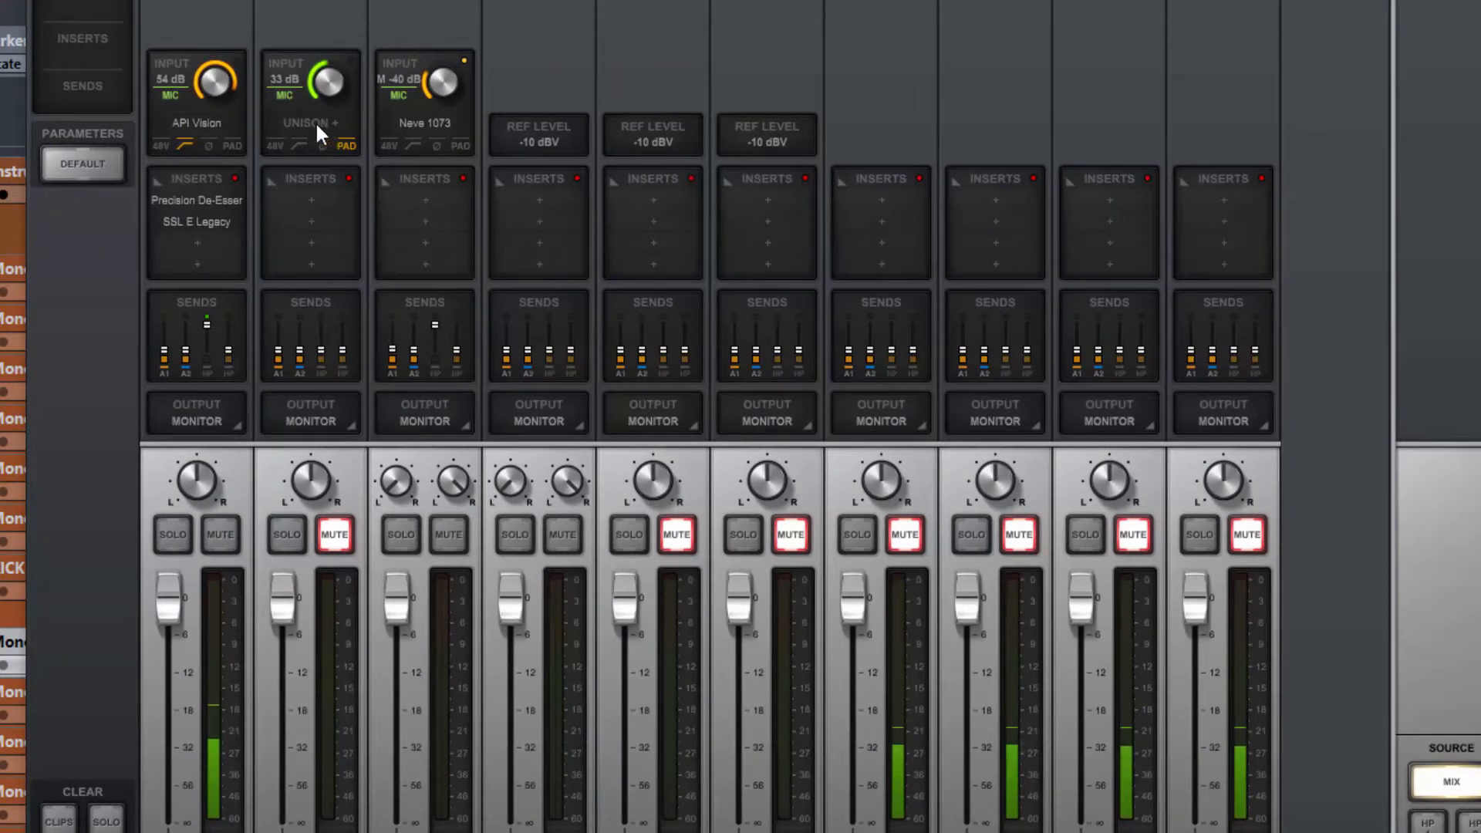
mouse_move(202, 119)
left_click(196, 124)
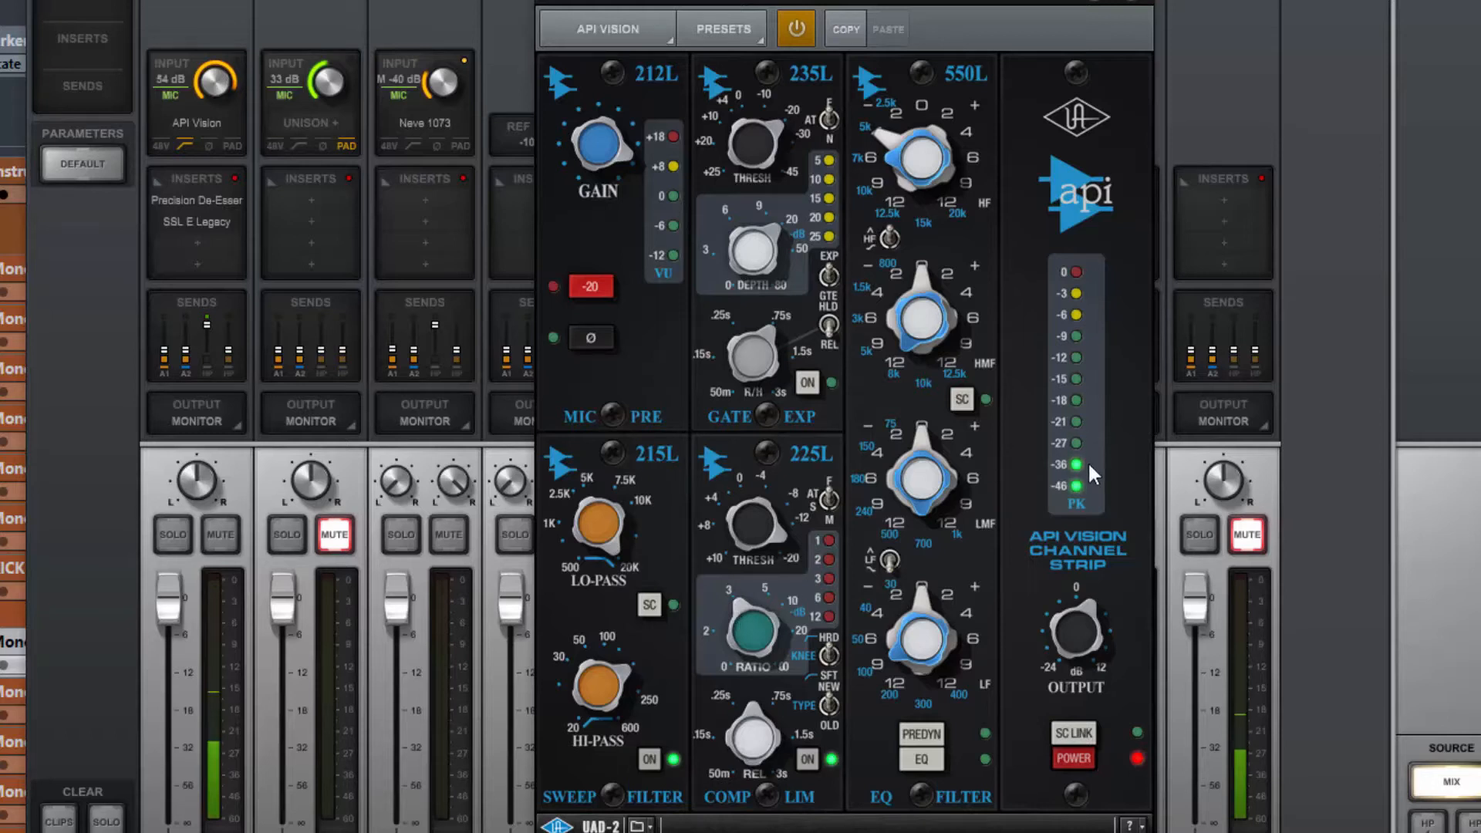
left_click(1131, 3)
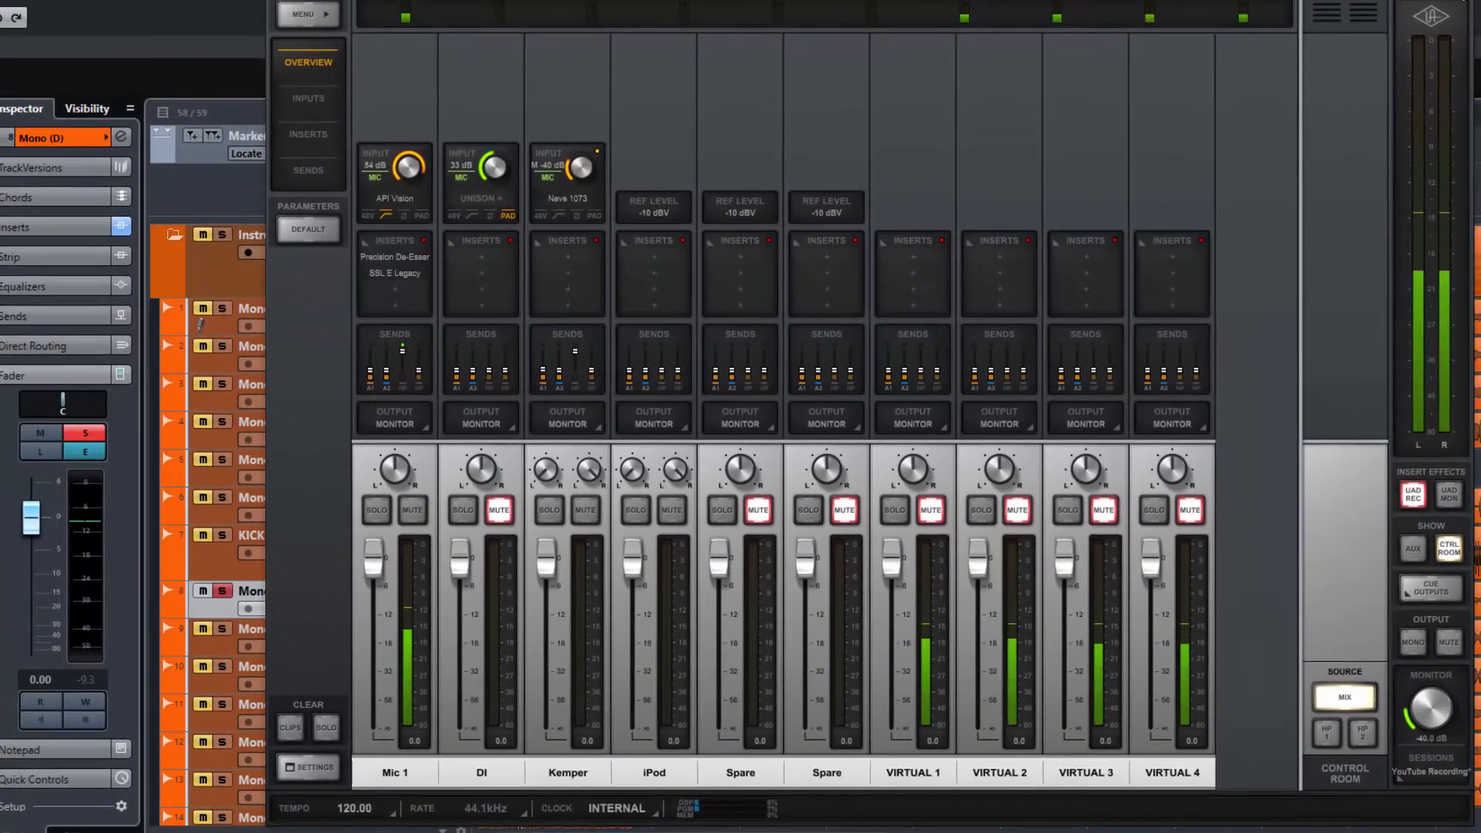
- Switch to Cubase, reposition the API Vision Channel Strip window and try the PREDYN routing of the EQ section
key("alt+Tab")
left_click_drag(1044, 131, 1056, 141)
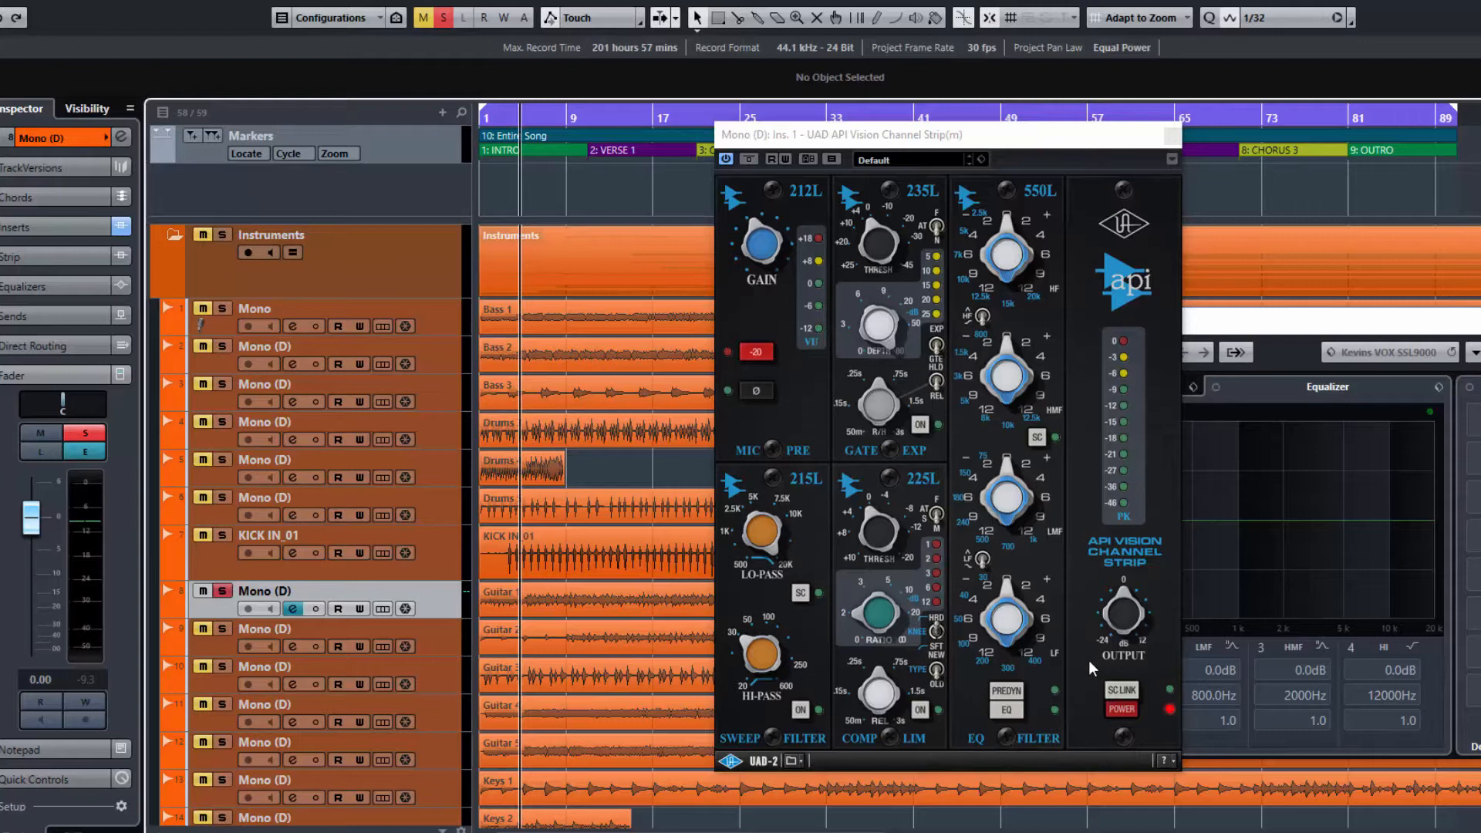
left_click(1008, 695)
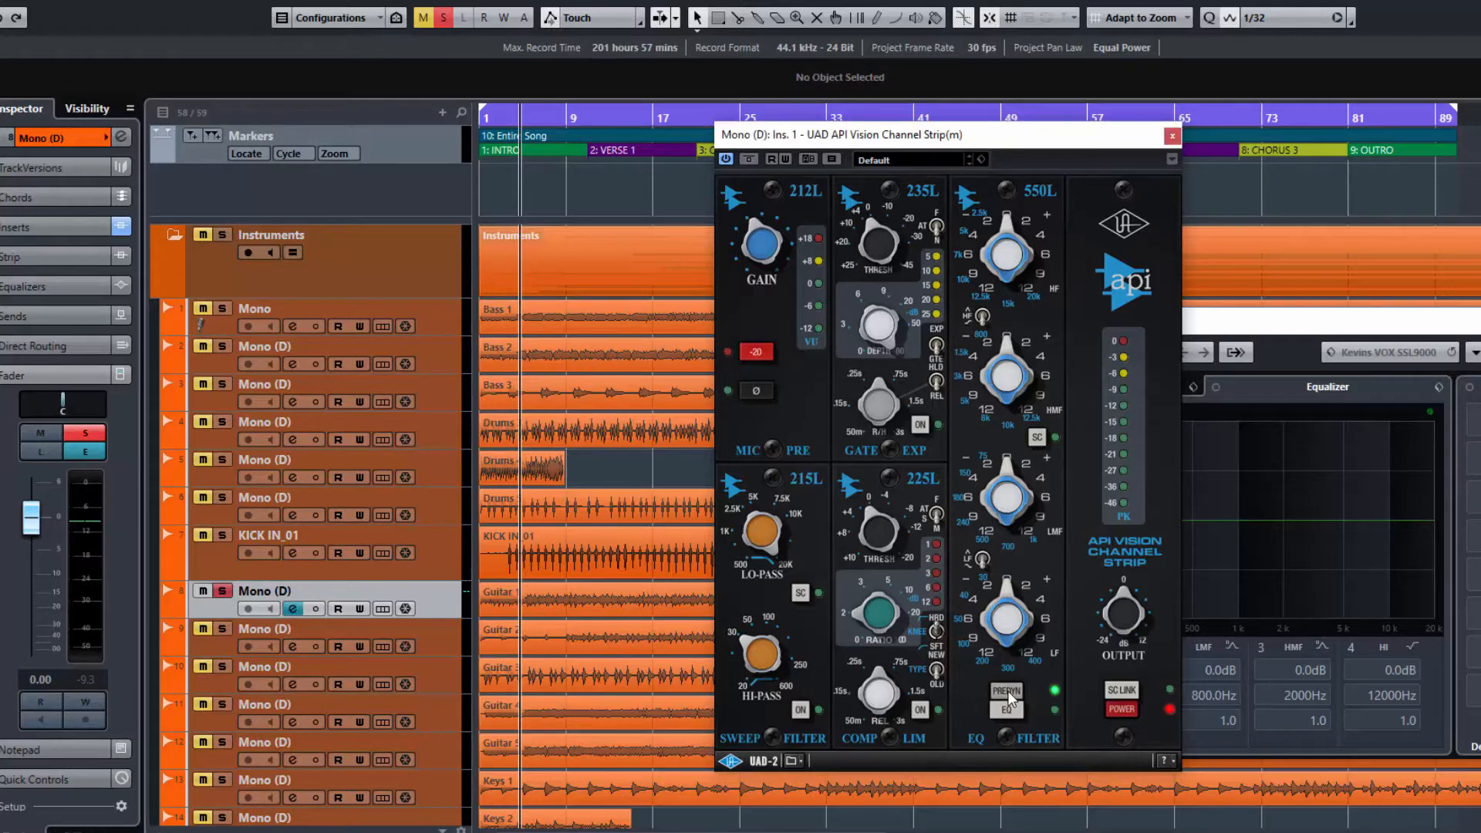
left_click(1008, 696)
- Try the 215L sweep filter's sidechain routing while adjusting its hi-pass frequency, and switch the sidechain off again
left_click(800, 594)
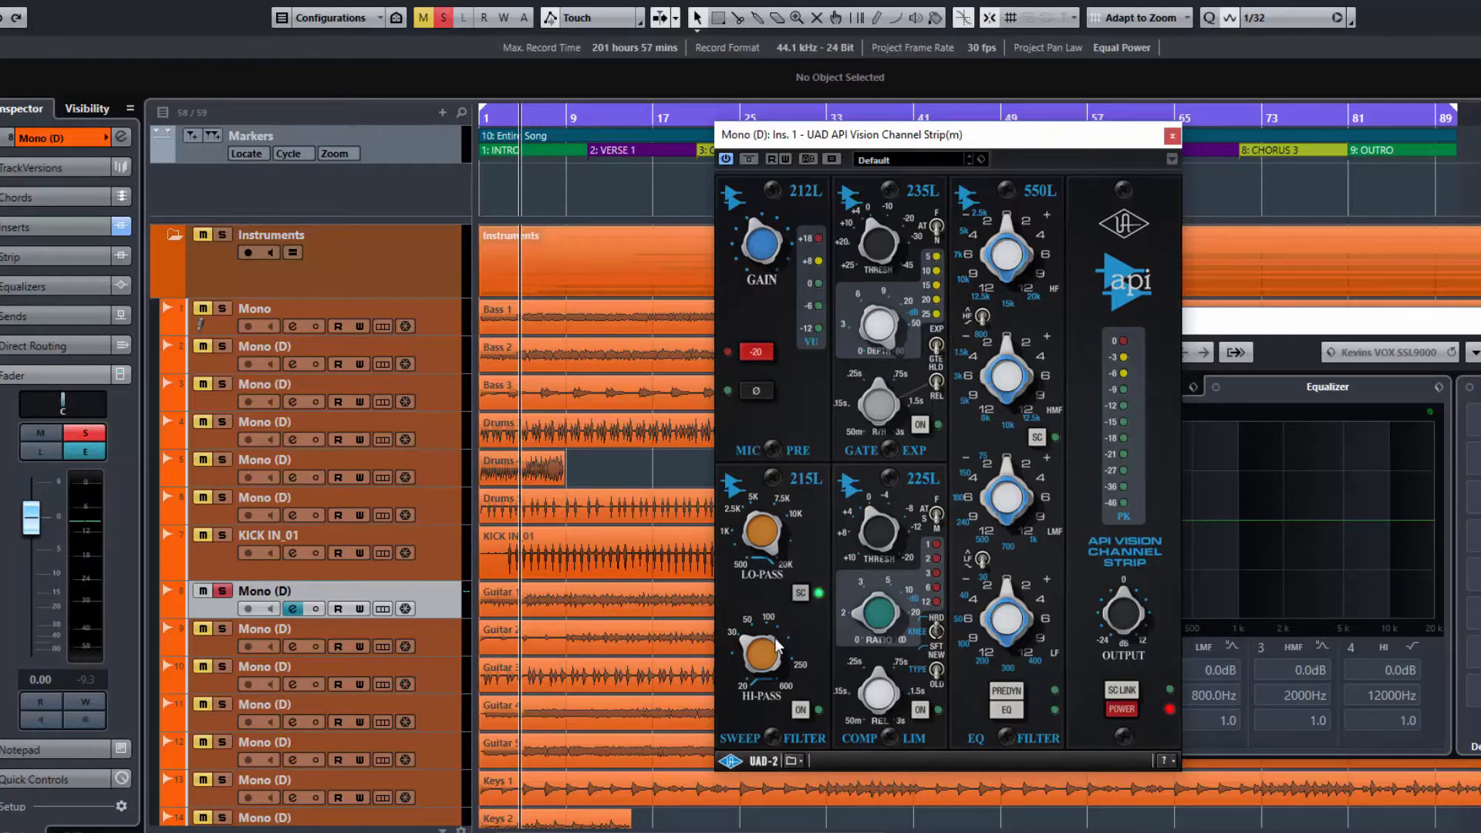
left_click(1037, 437)
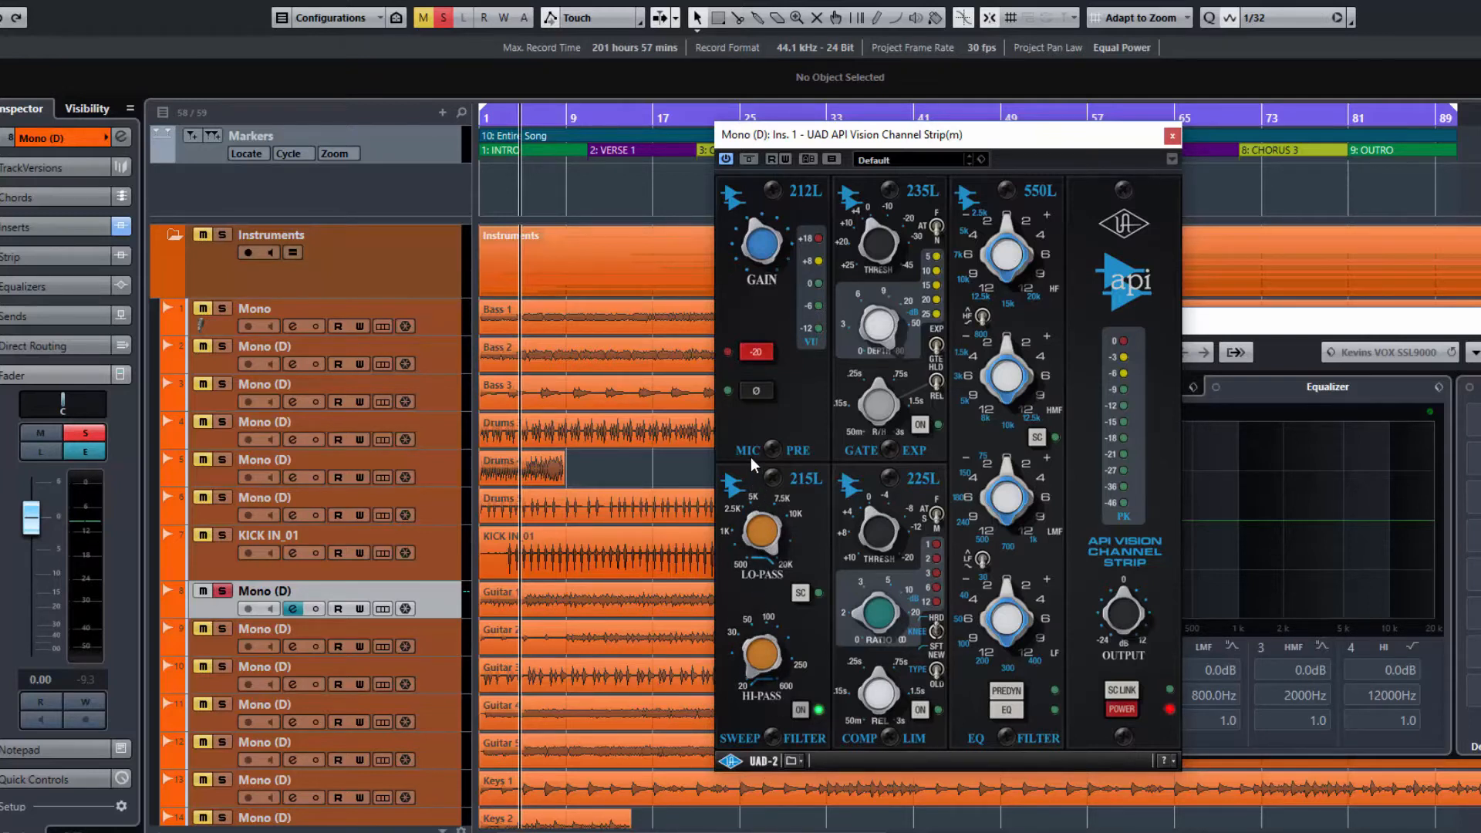
left_click(801, 593)
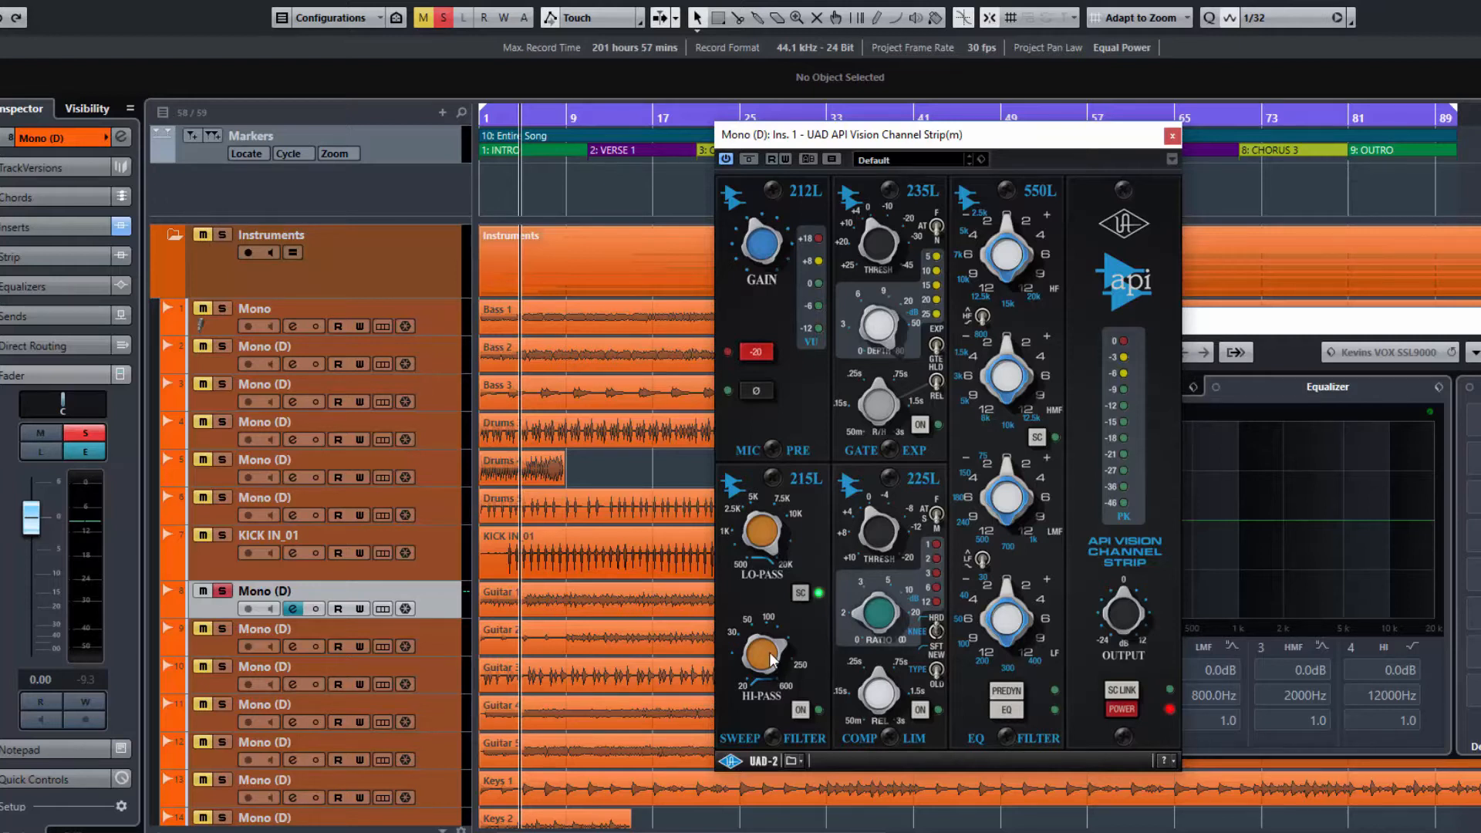
left_click_drag(769, 655, 770, 650)
left_click(798, 601)
- Try the 235L gate/expander's on switch, attack, threshold, depth and release-mode controls
left_click(919, 425)
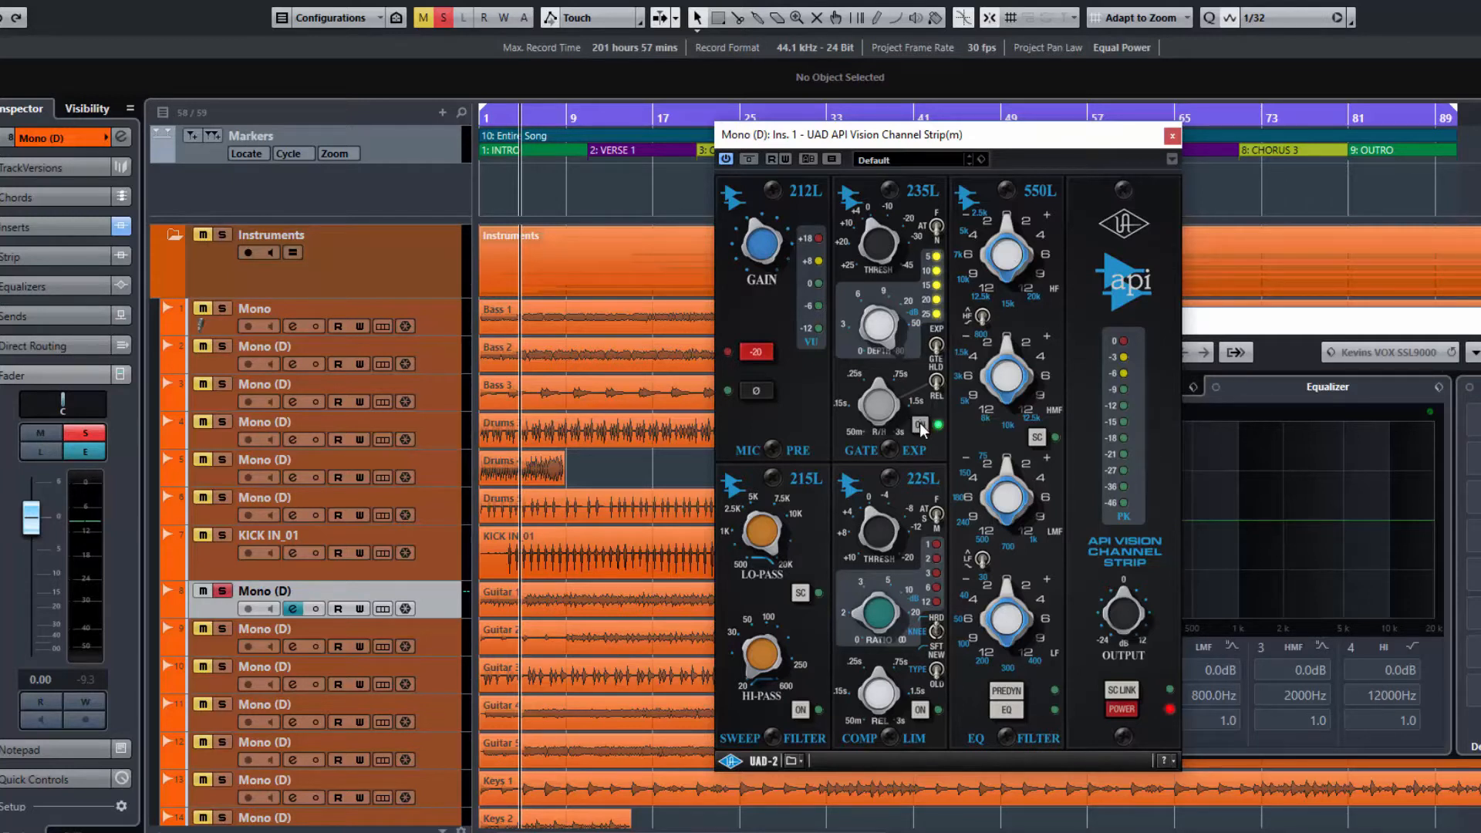
left_click(937, 225)
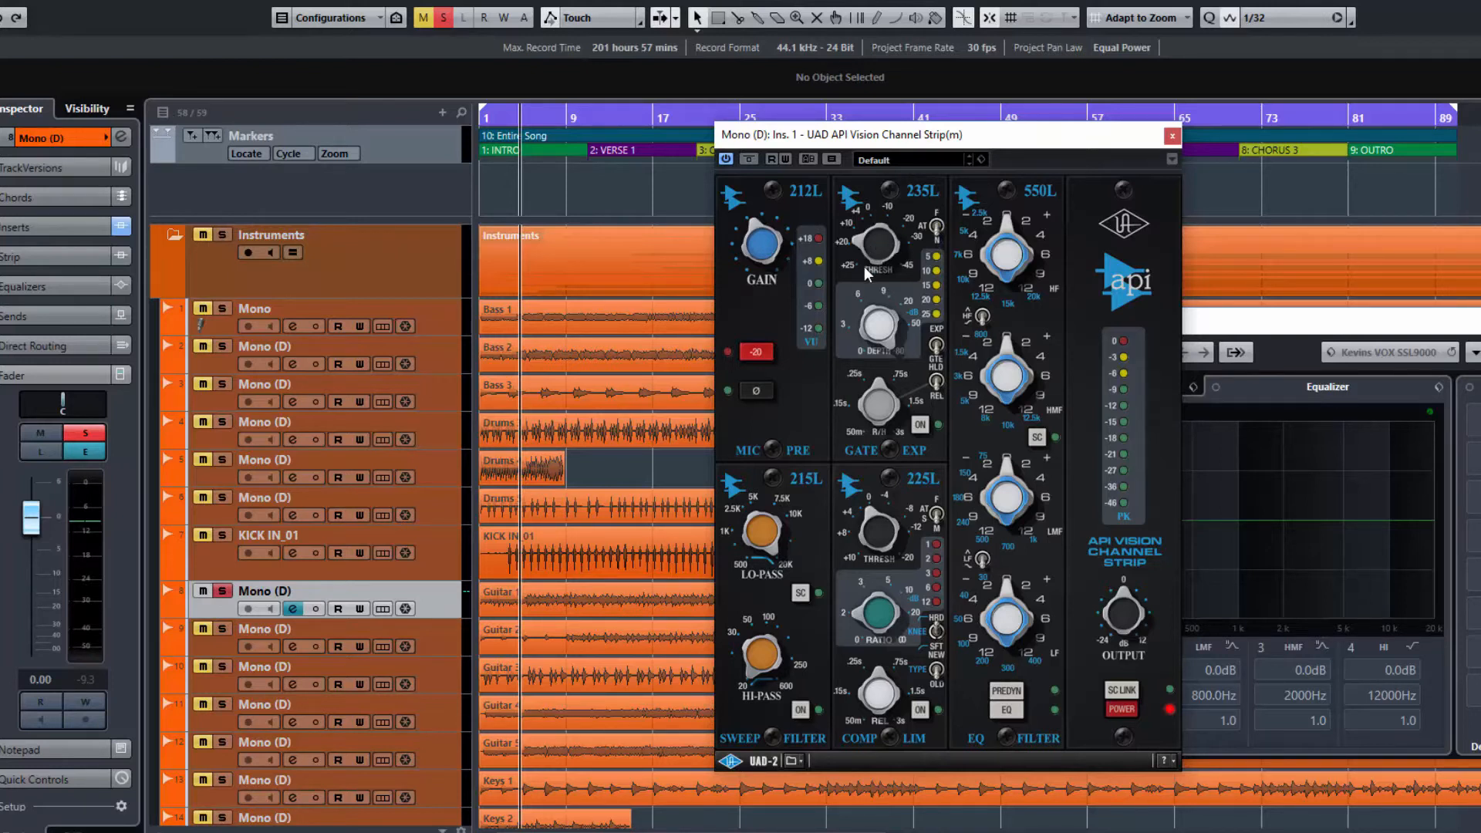
left_click_drag(867, 232, 874, 238)
left_click_drag(875, 344, 869, 284)
left_click(936, 378)
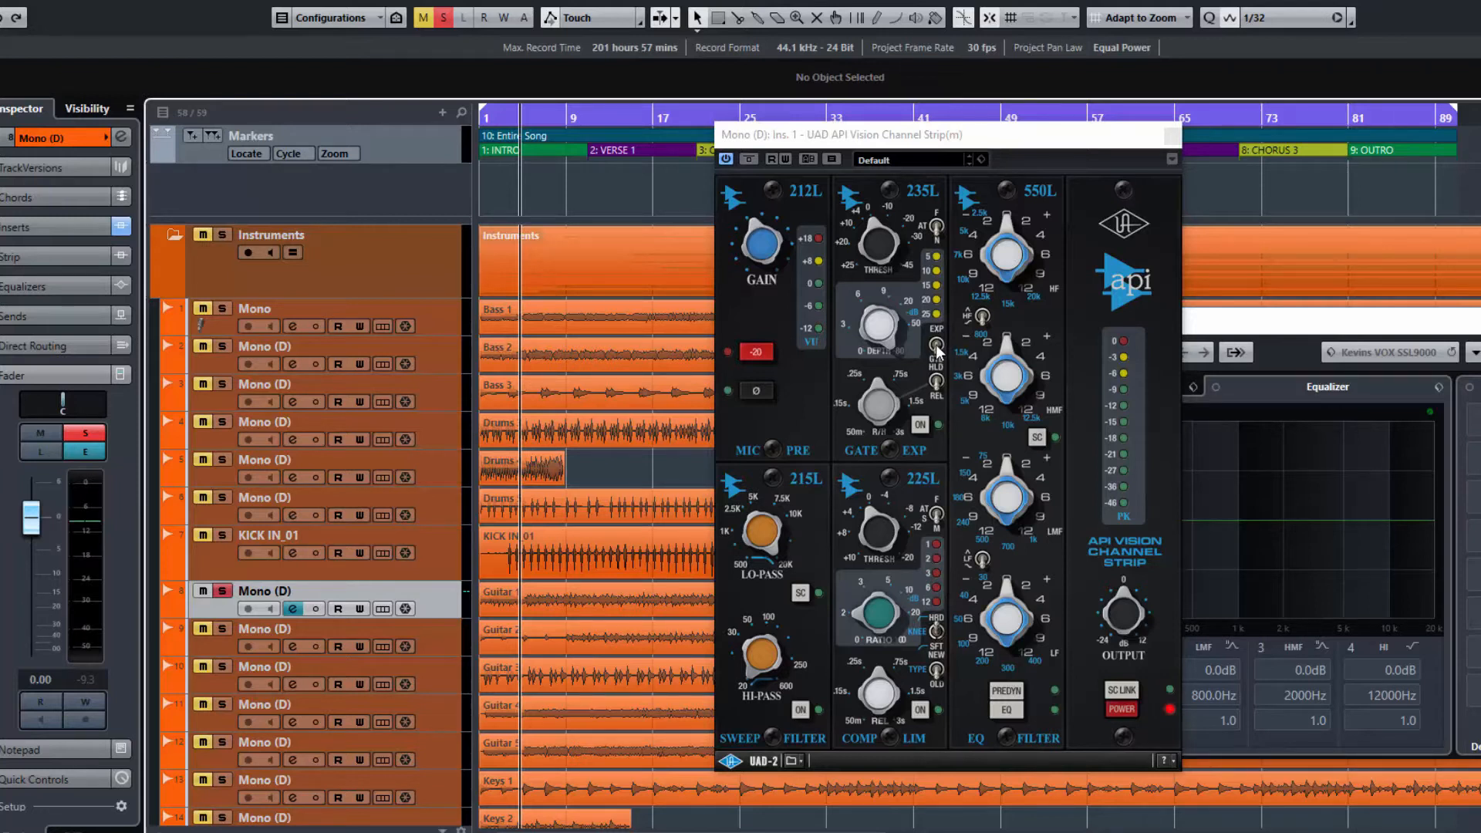
- Try the 225L compressor's on switch, threshold and NEW/OLD type control
left_click(915, 493)
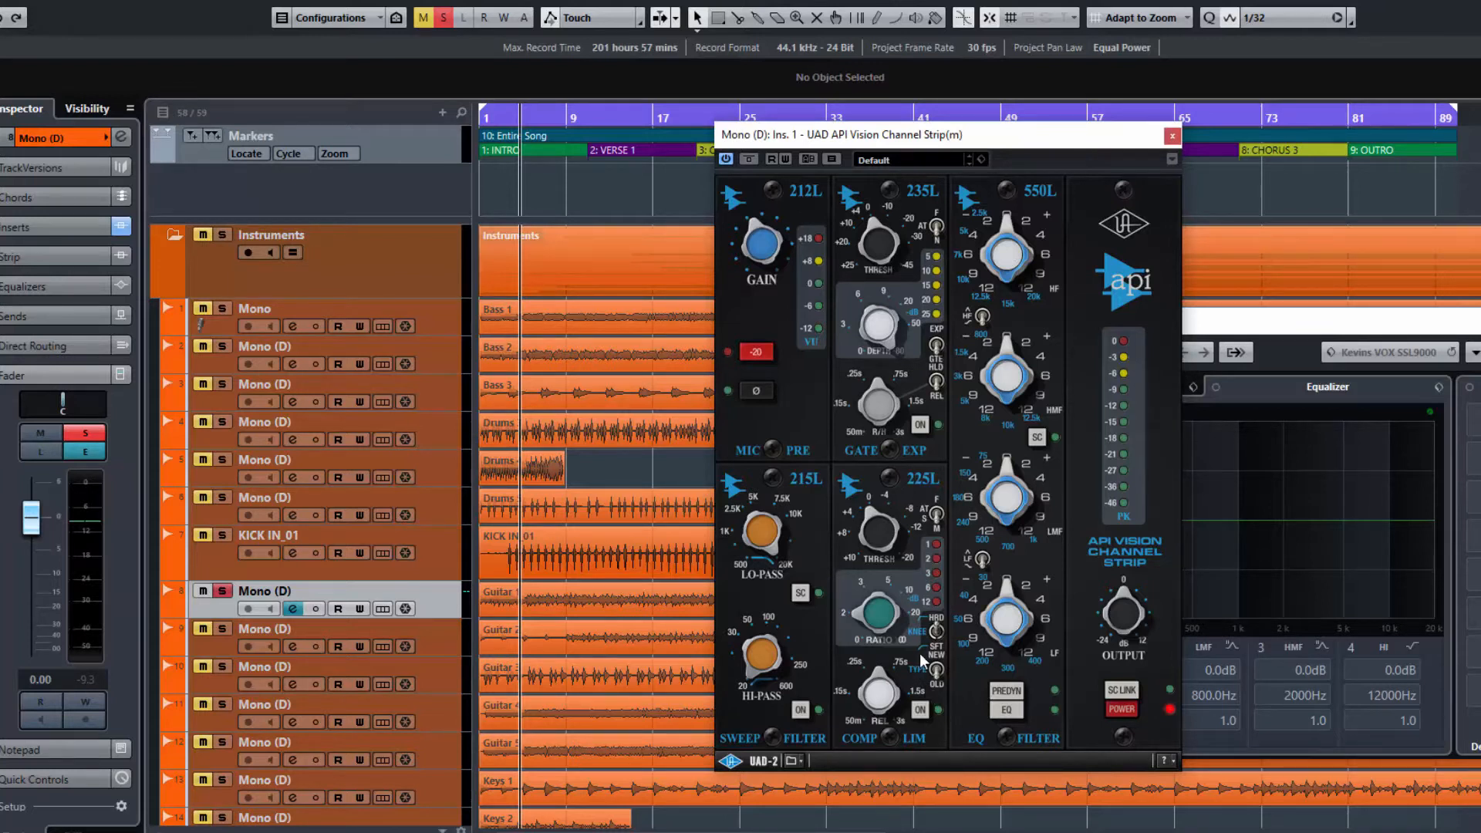
left_click(919, 711)
left_click_drag(877, 525, 877, 540)
left_click(937, 665)
- Try the 550L EQ's shelf switch and its LF and HMF band controls, resetting the bands to zero gain
mouse_move(984, 316)
left_mouse_down()
mouse_move(967, 329)
mouse_move(965, 311)
left_mouse_up()
left_click_drag(1006, 585, 1027, 546)
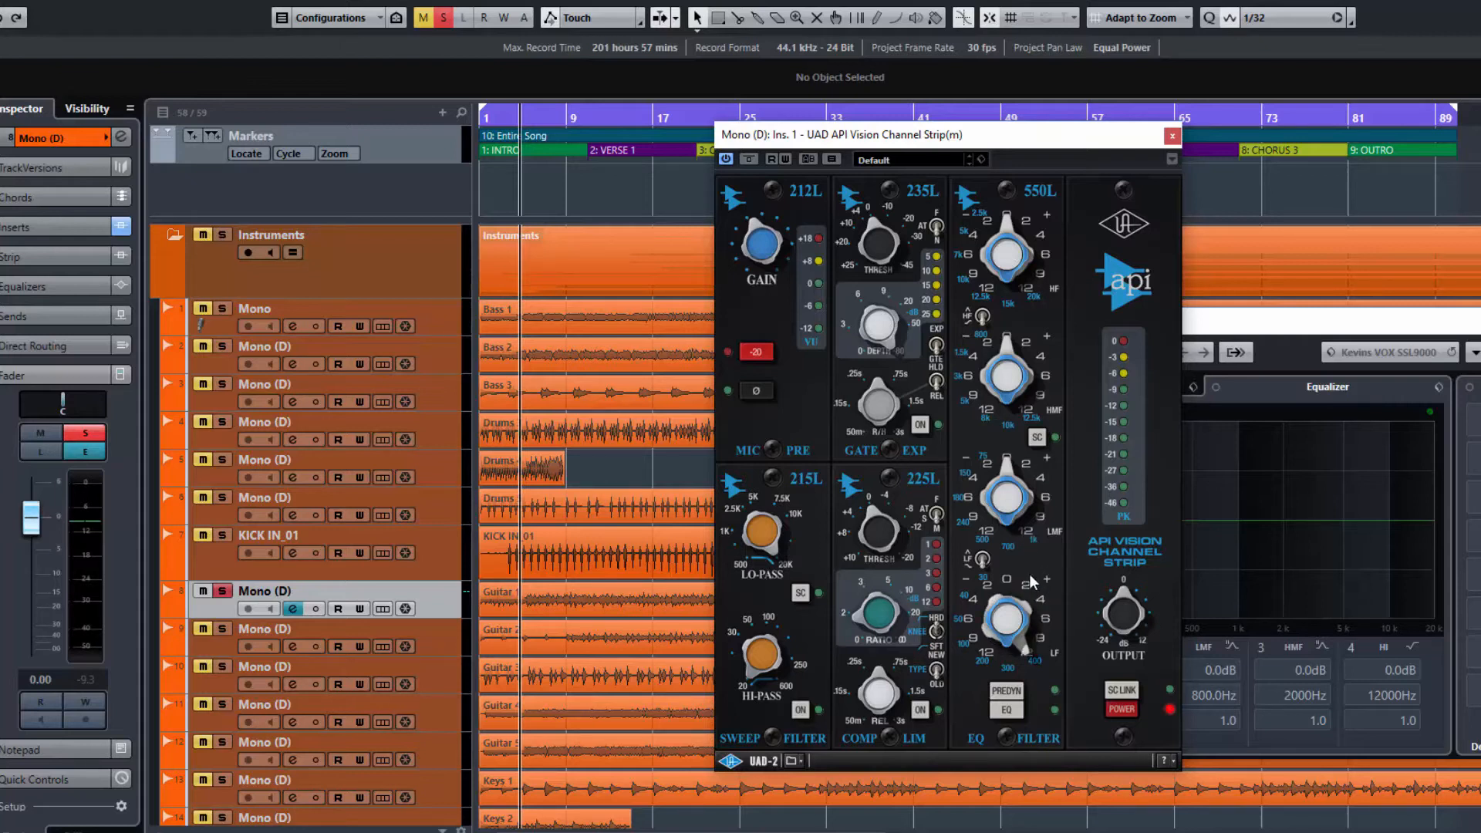
left_click_drag(1021, 645, 993, 798)
left_click(1007, 613, "ctrl")
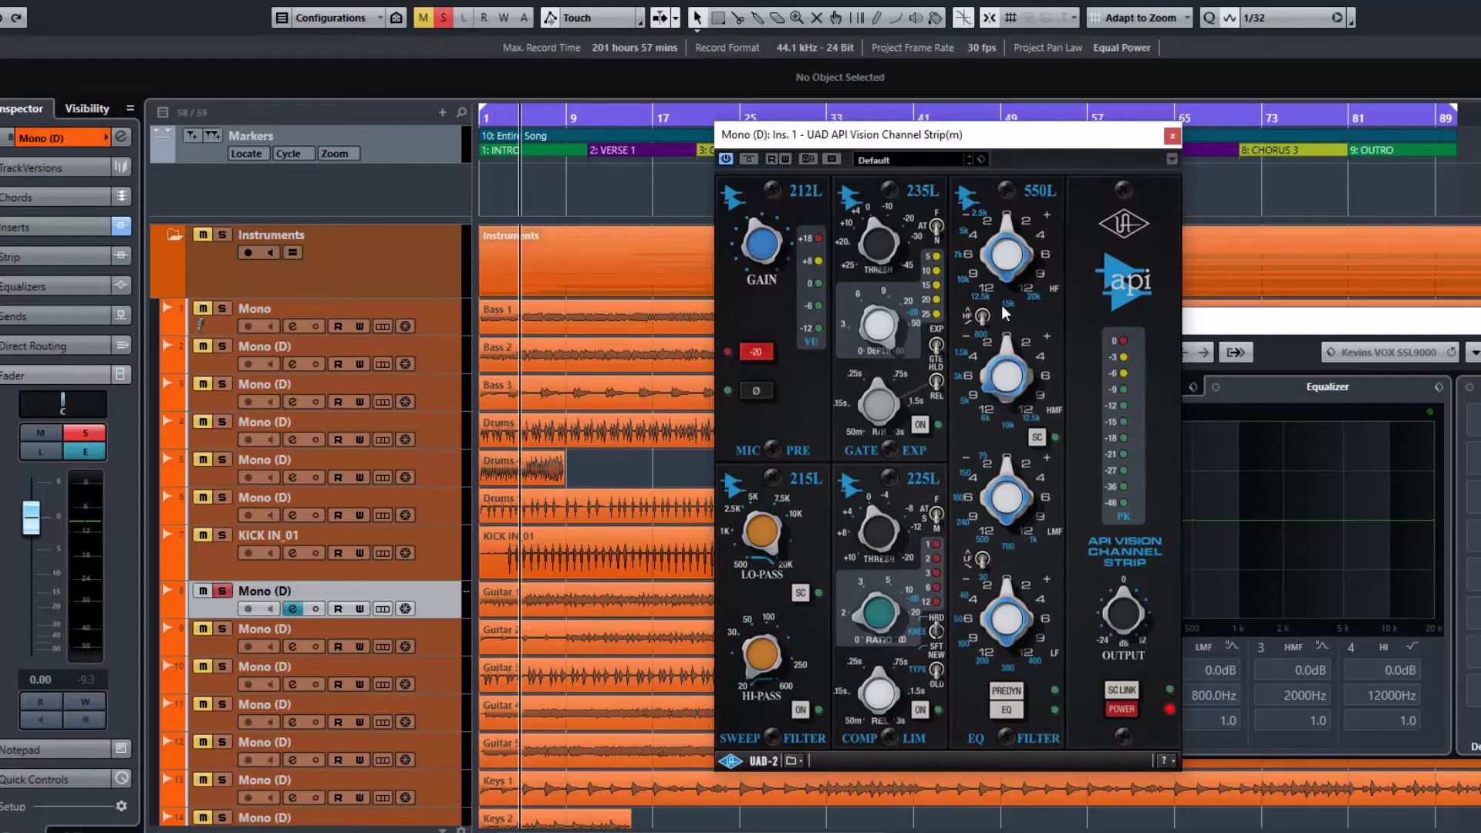
left_click(1010, 358, "ctrl")
left_click_drag(1010, 359, 1012, 296)
left_click_drag(1006, 354, 1006, 287)
left_click_drag(1002, 393, 1006, 426)
- Try PREDYN, toggle the channel strip's power off and on, and reposition the plug-in window
left_click(1006, 692)
left_click(1123, 709)
left_click(1122, 708)
left_click_drag(1036, 141, 1066, 154)
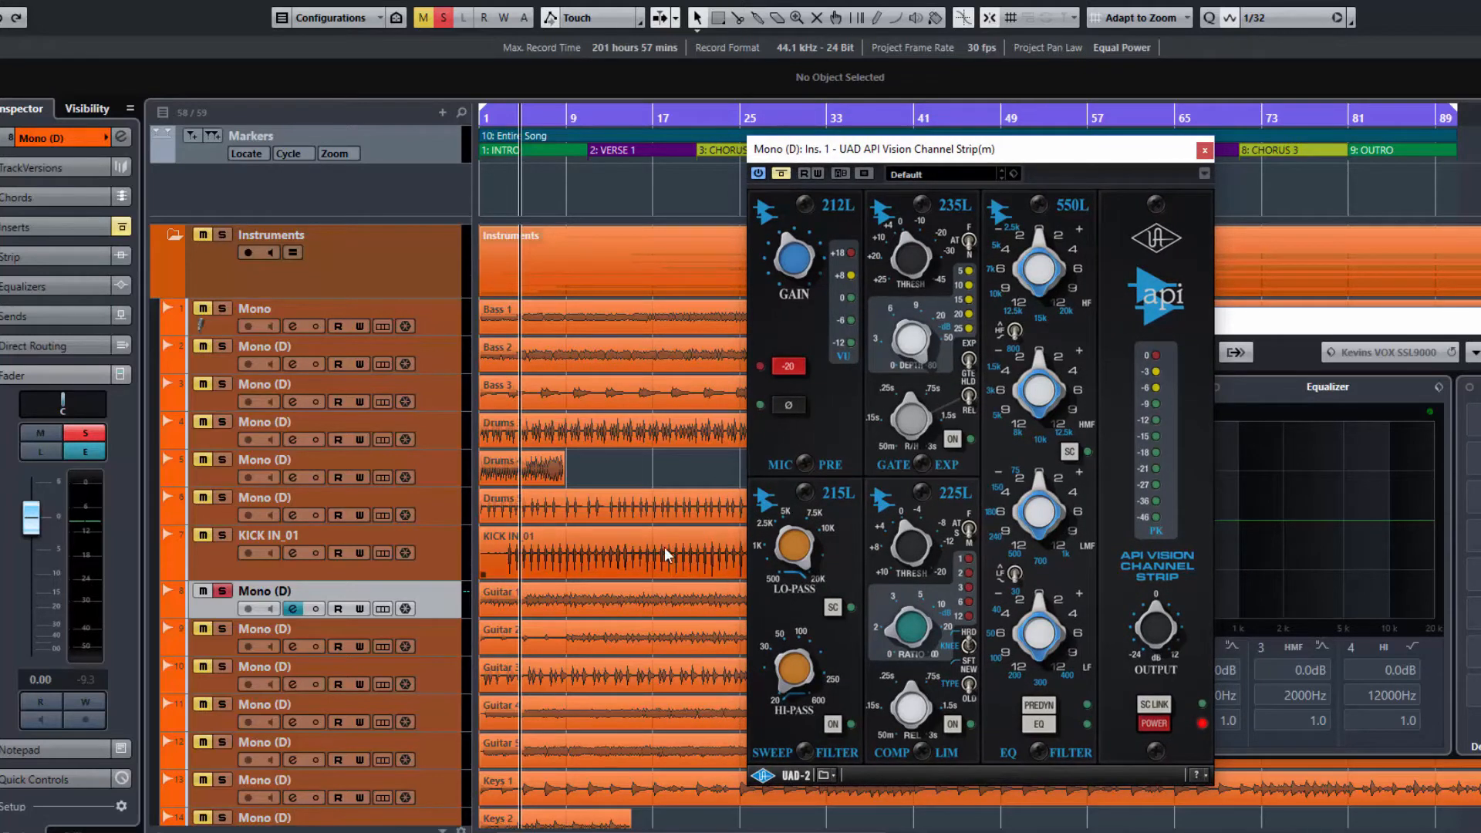
- Play the guitar track and compare its sound with the channel strip bypassed and active, leaving the plug-in active
key("space")
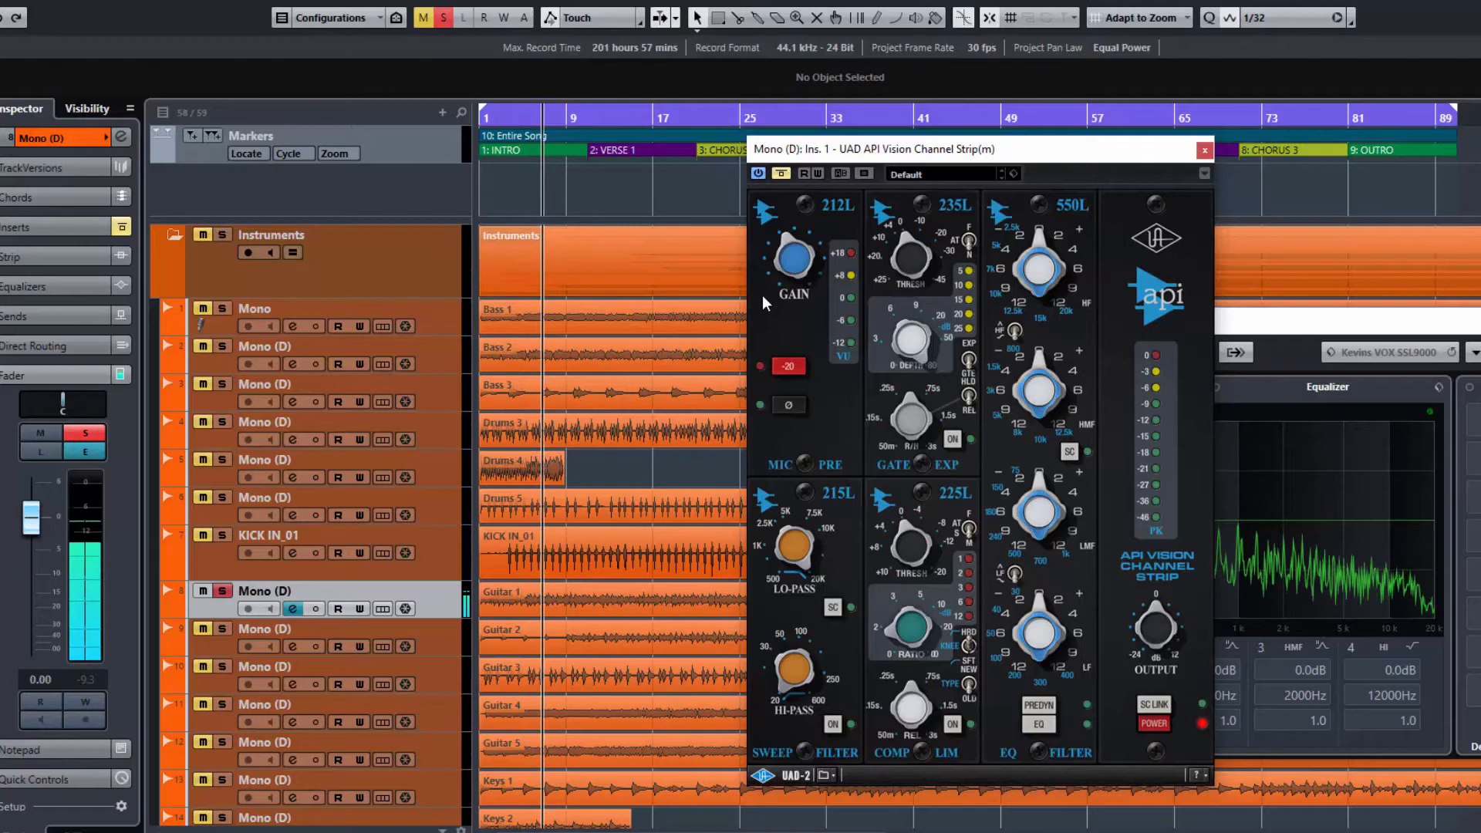
key("space")
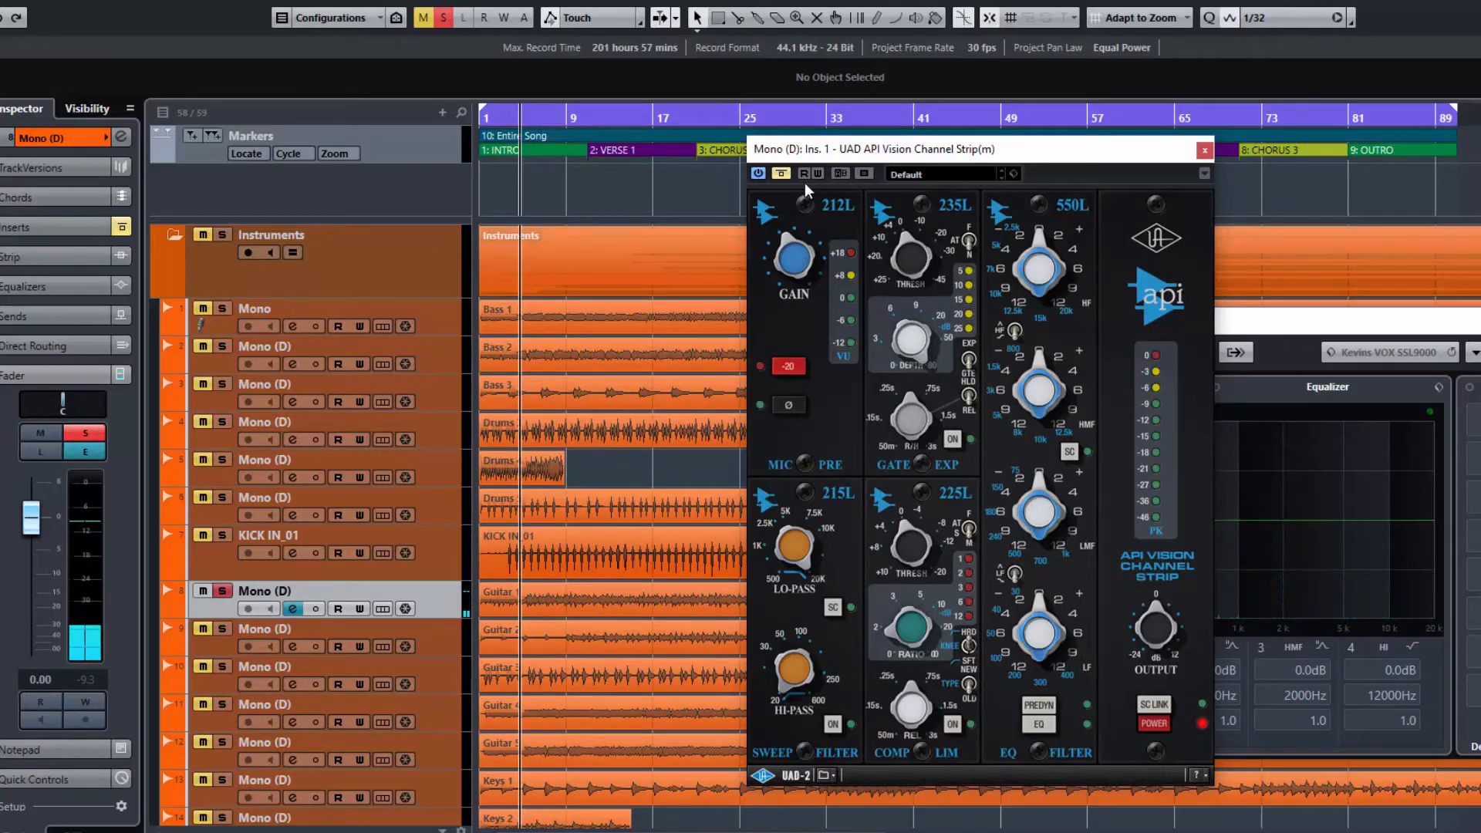
left_click(784, 174)
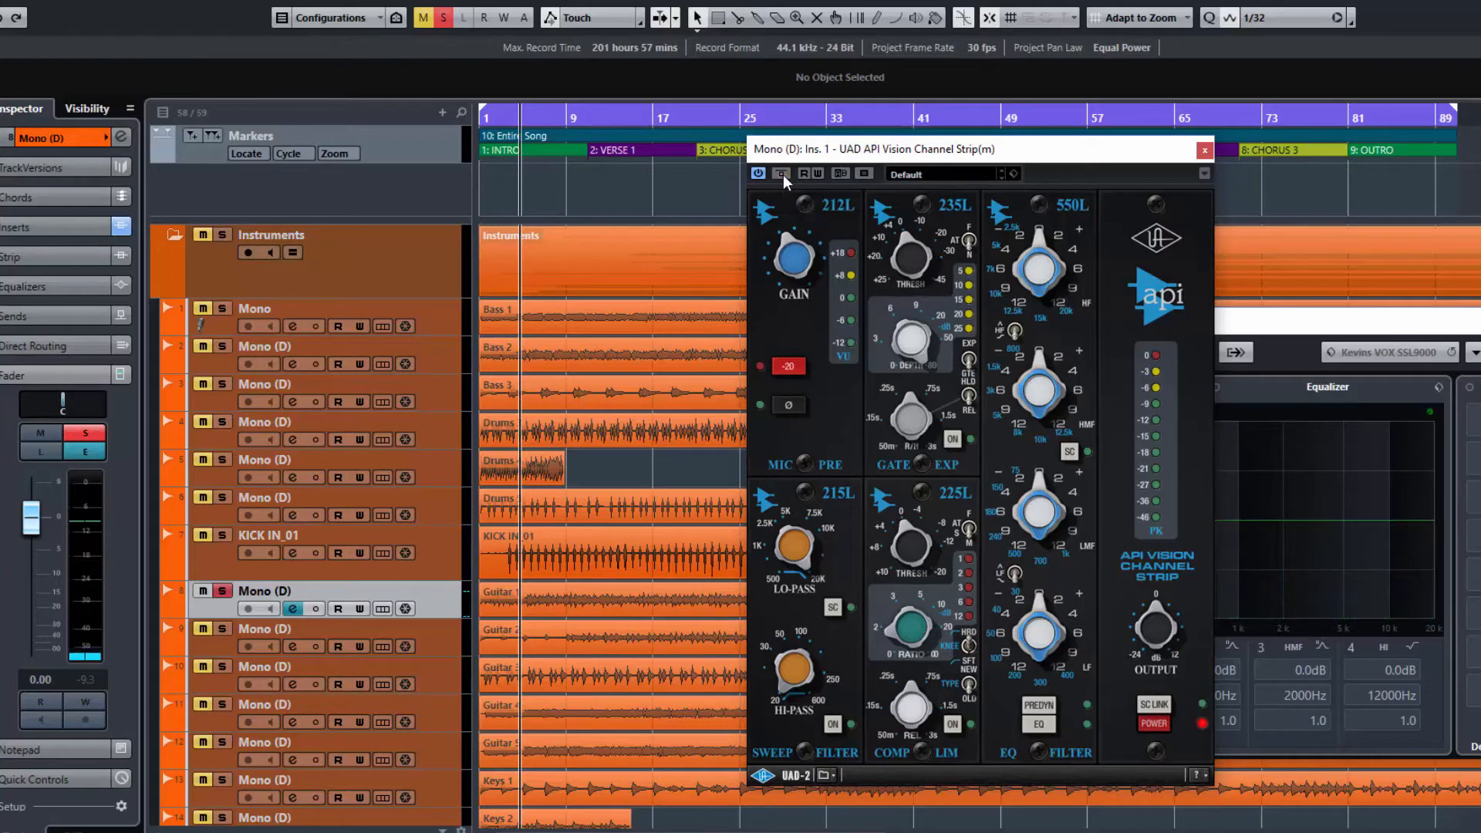
key("space")
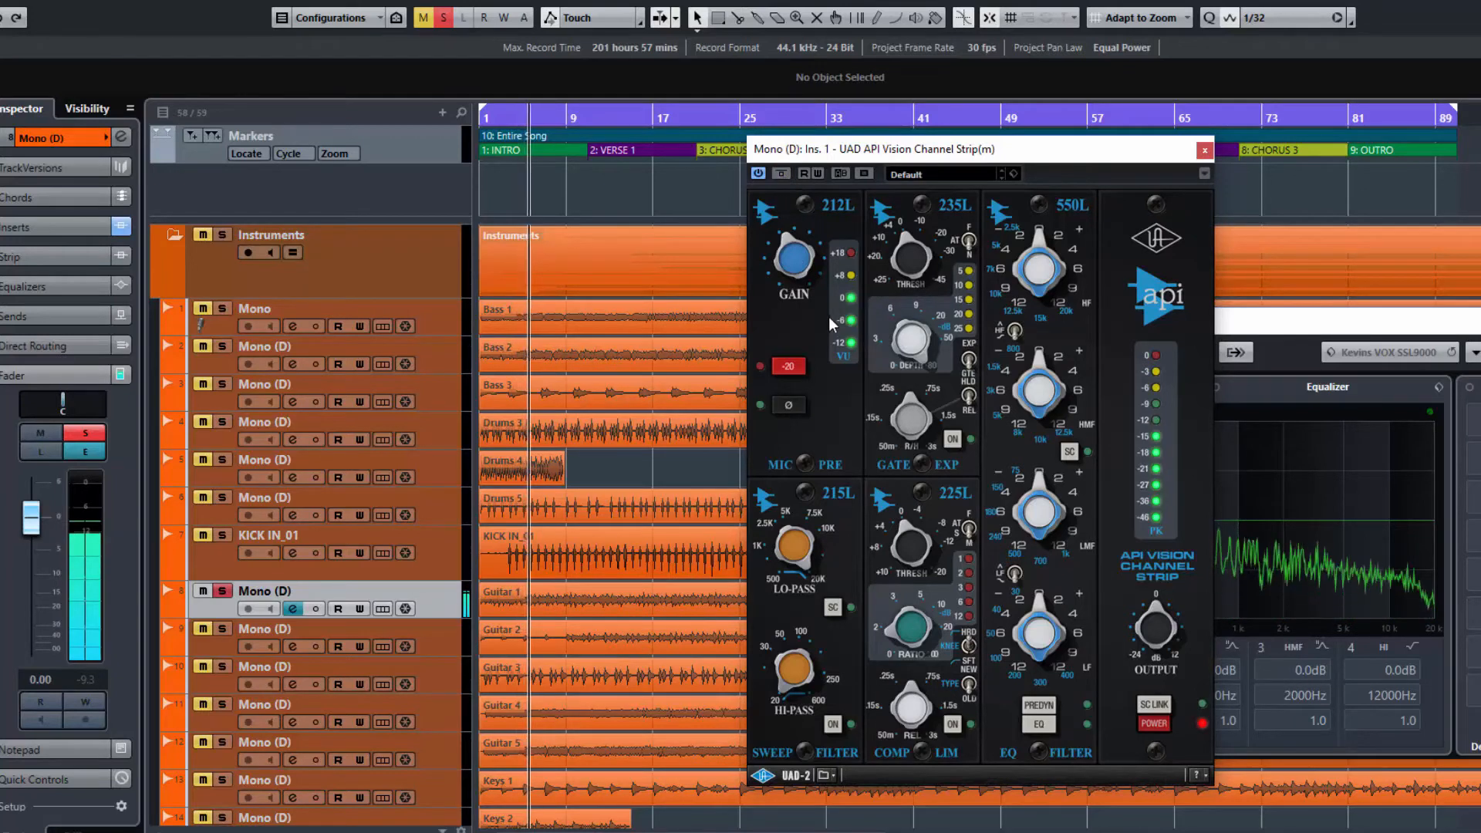
left_click(782, 175)
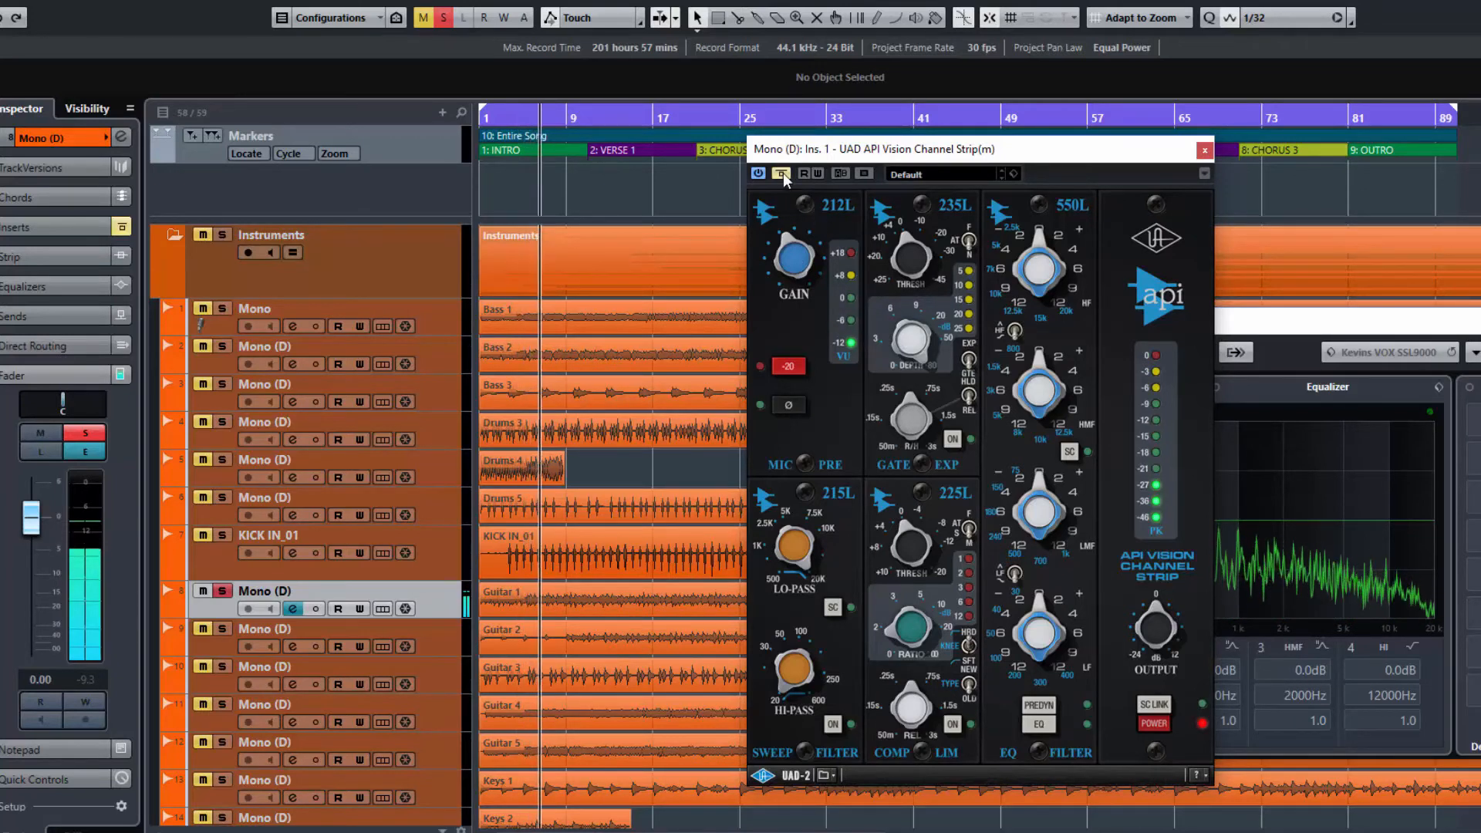
left_click(782, 175)
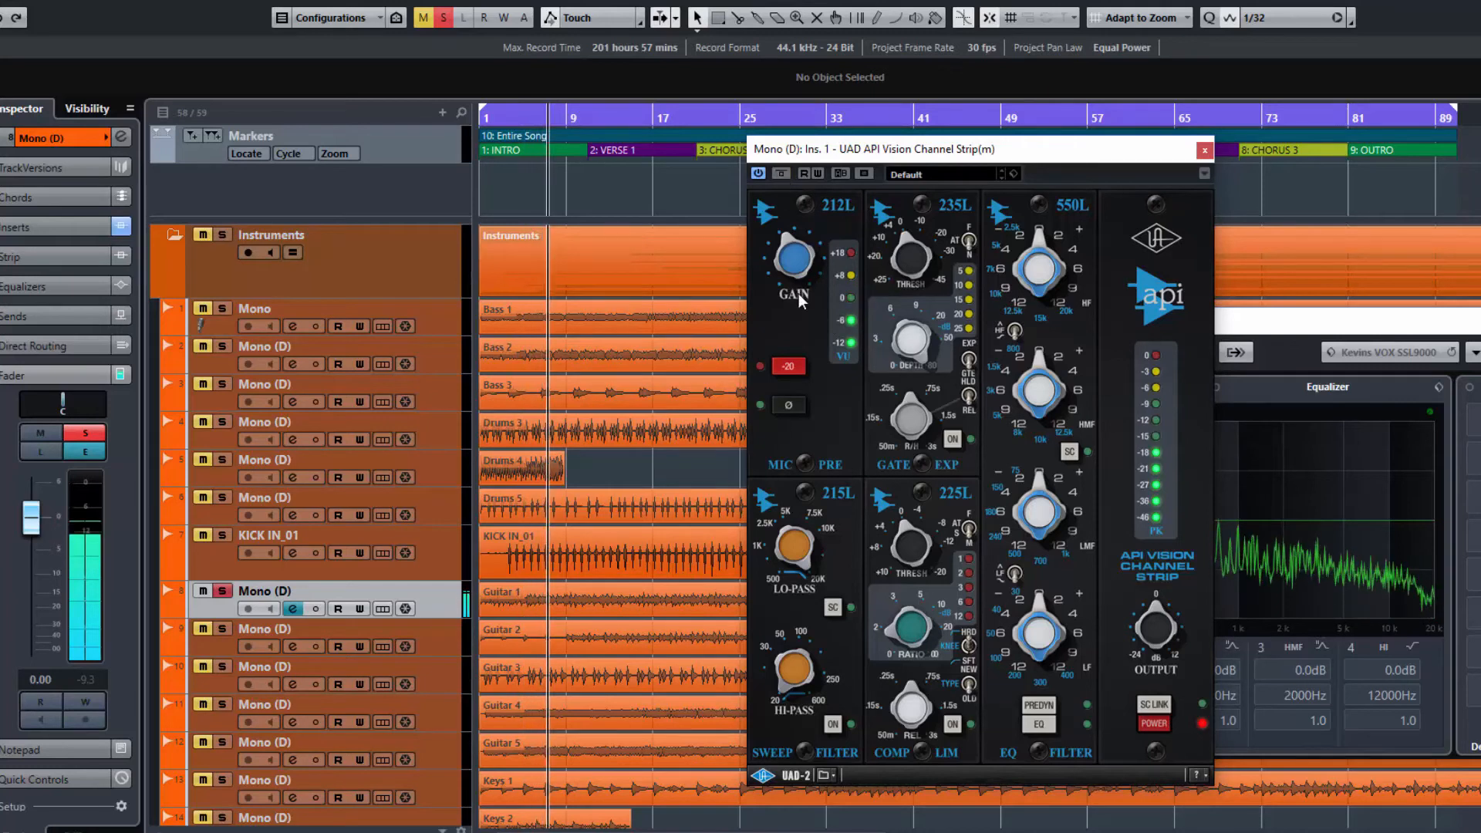
- Try the 212L preamp's -20 pad and set the track fader to -5.11 while comparing the plug-in bypassed and active
left_click(787, 367)
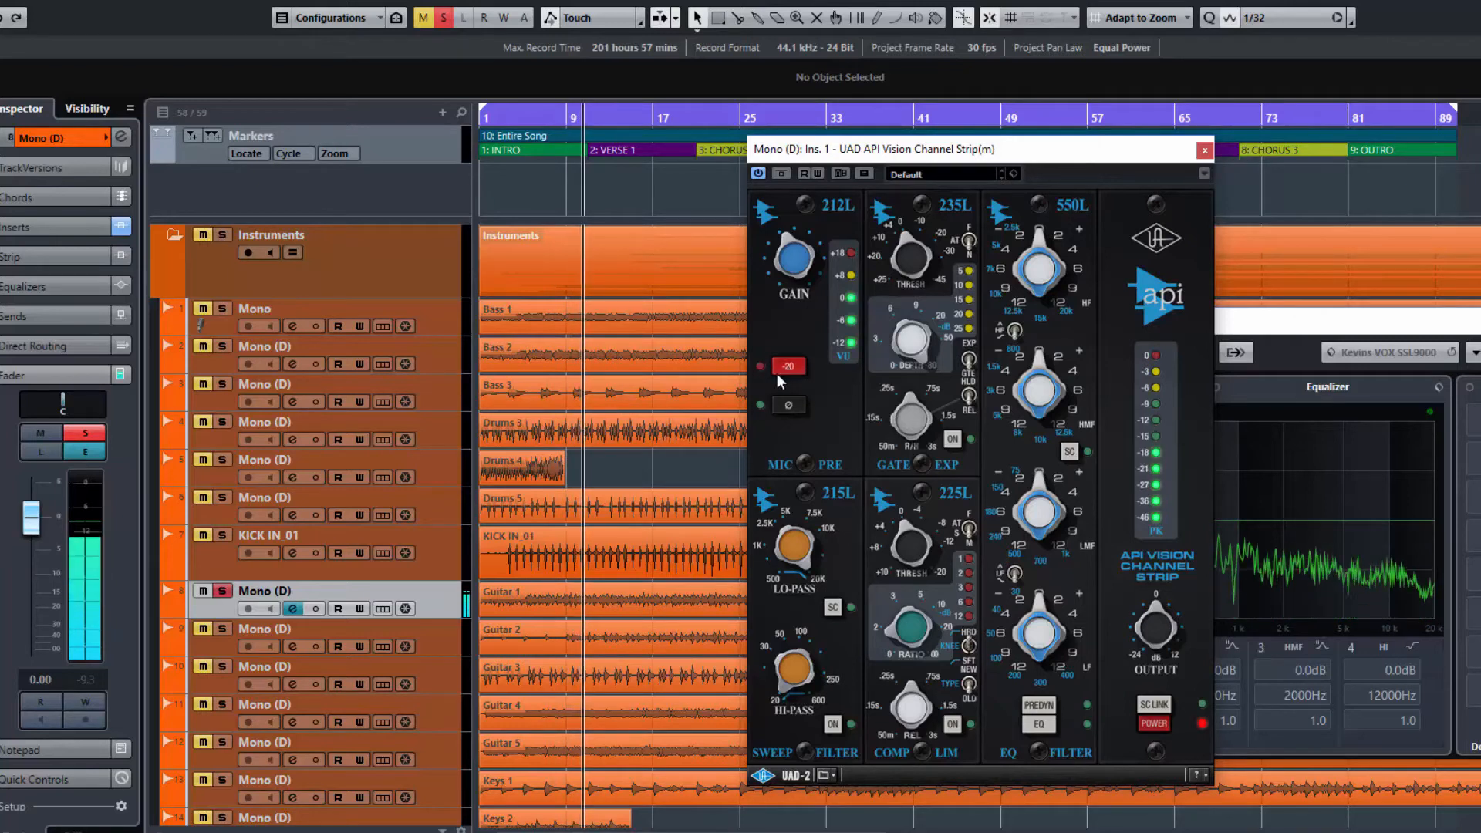
left_click_drag(30, 518, 31, 568)
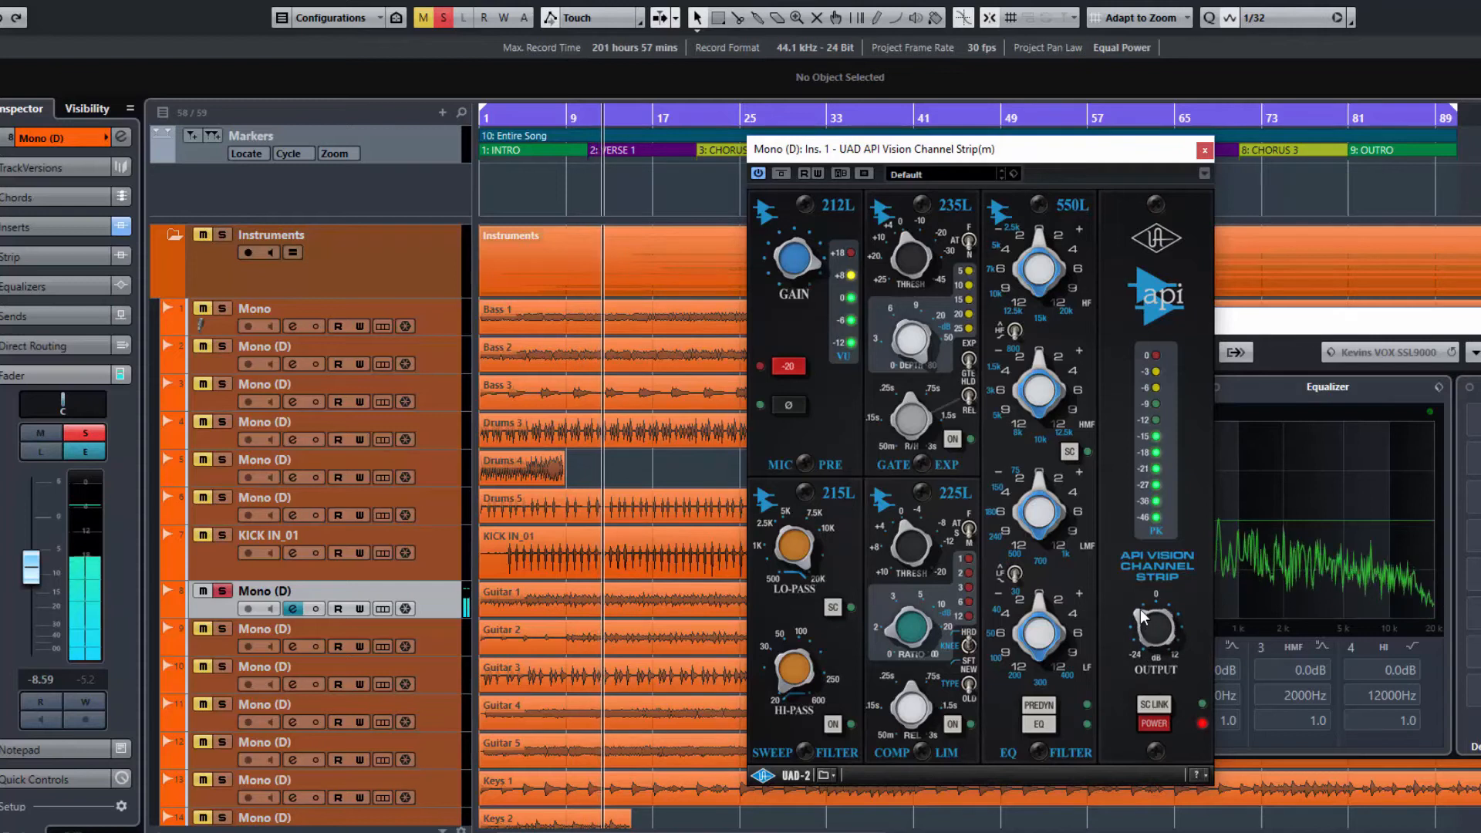
left_click(782, 173)
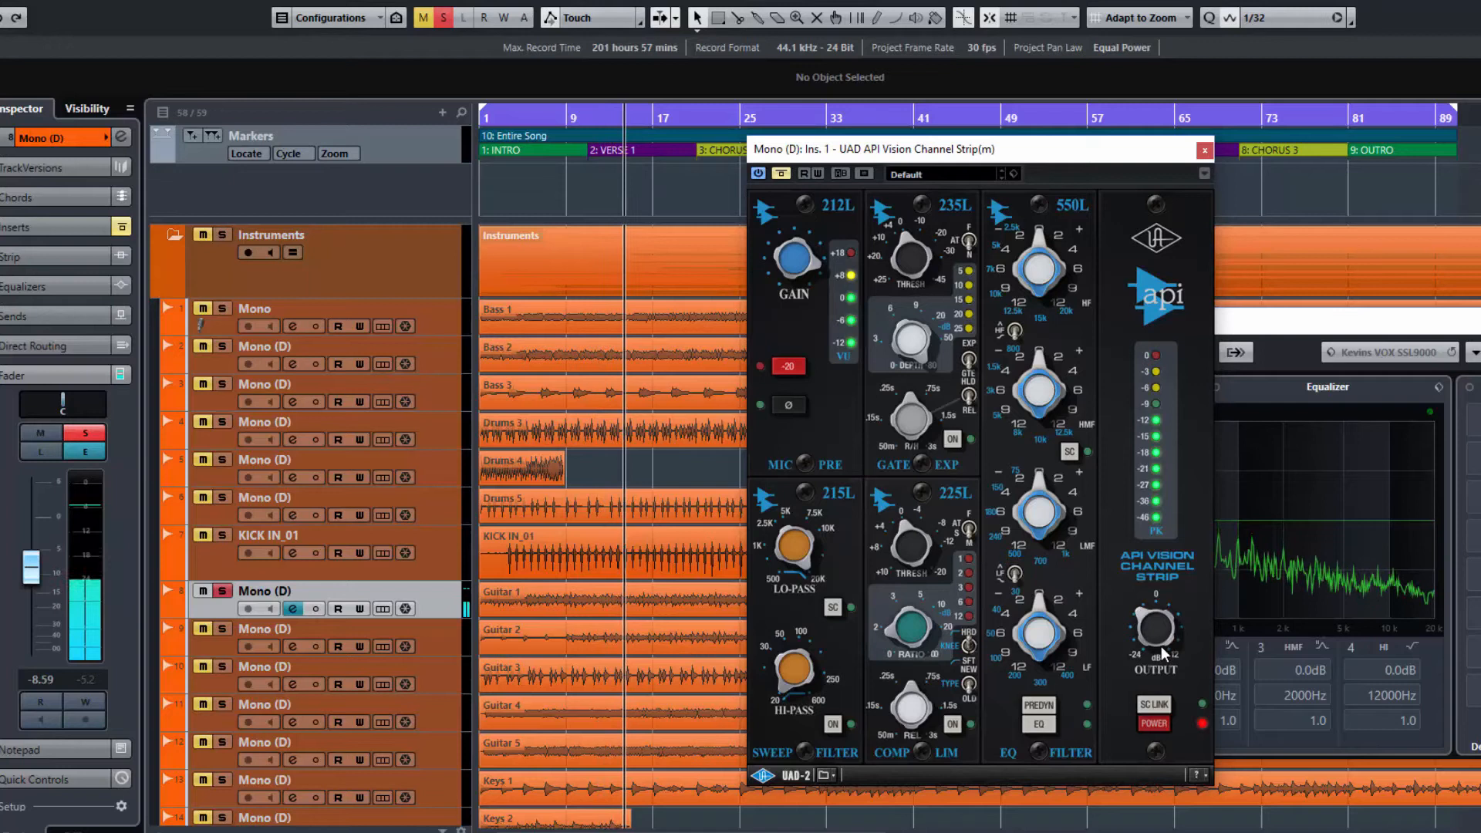
left_click_drag(31, 572, 33, 557)
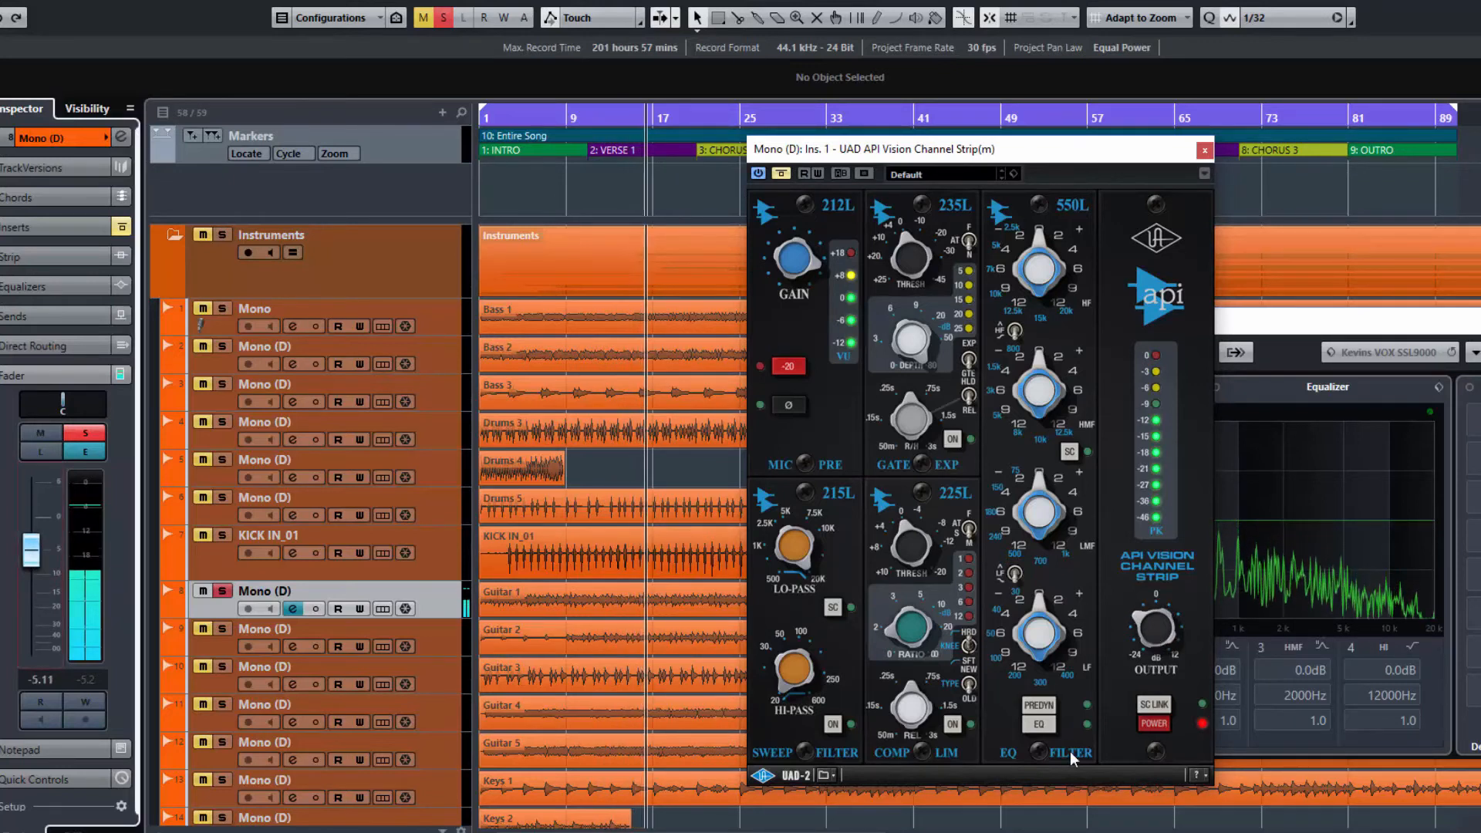
left_click(781, 173)
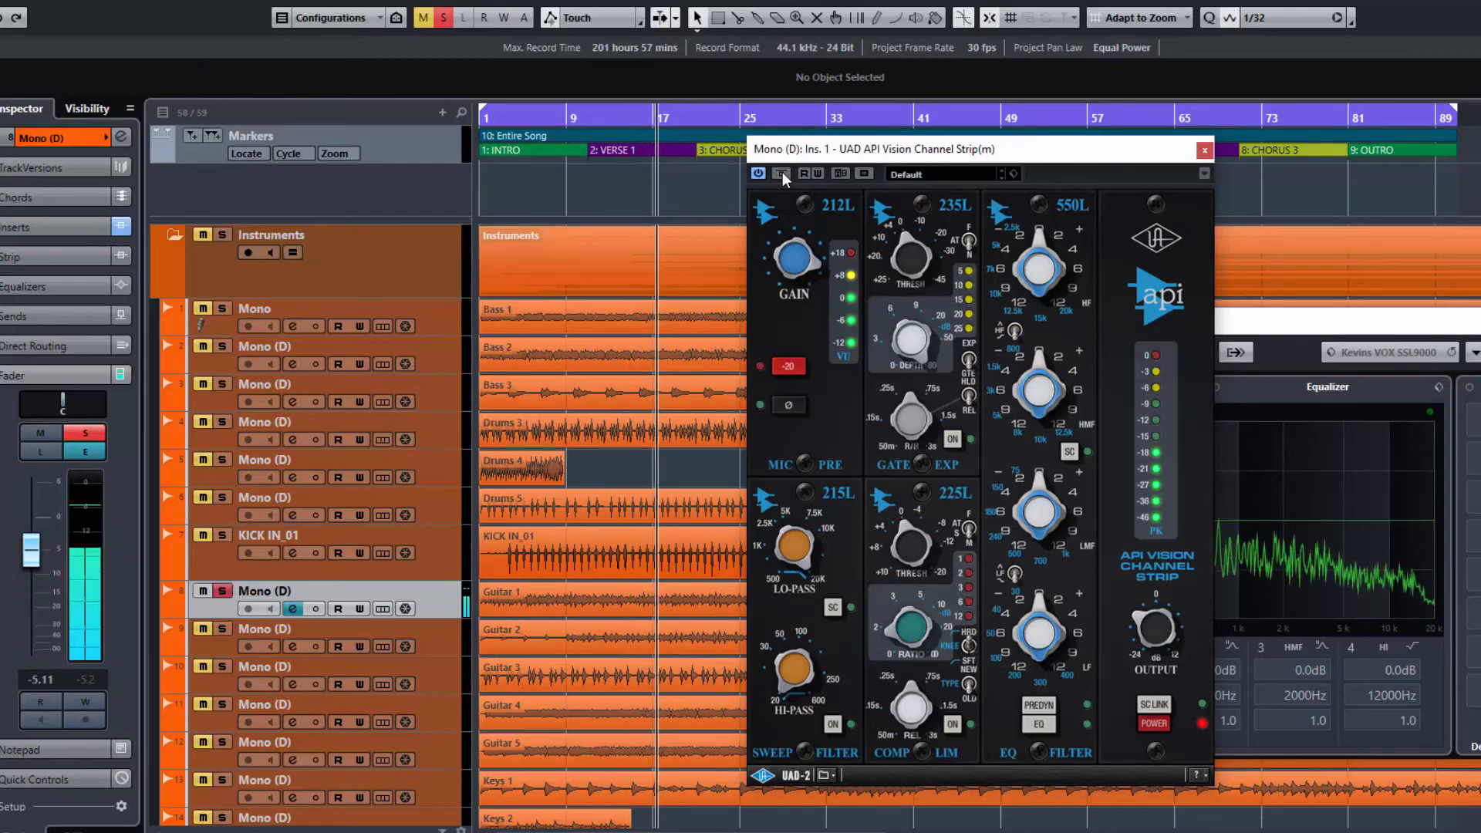
left_click(781, 173)
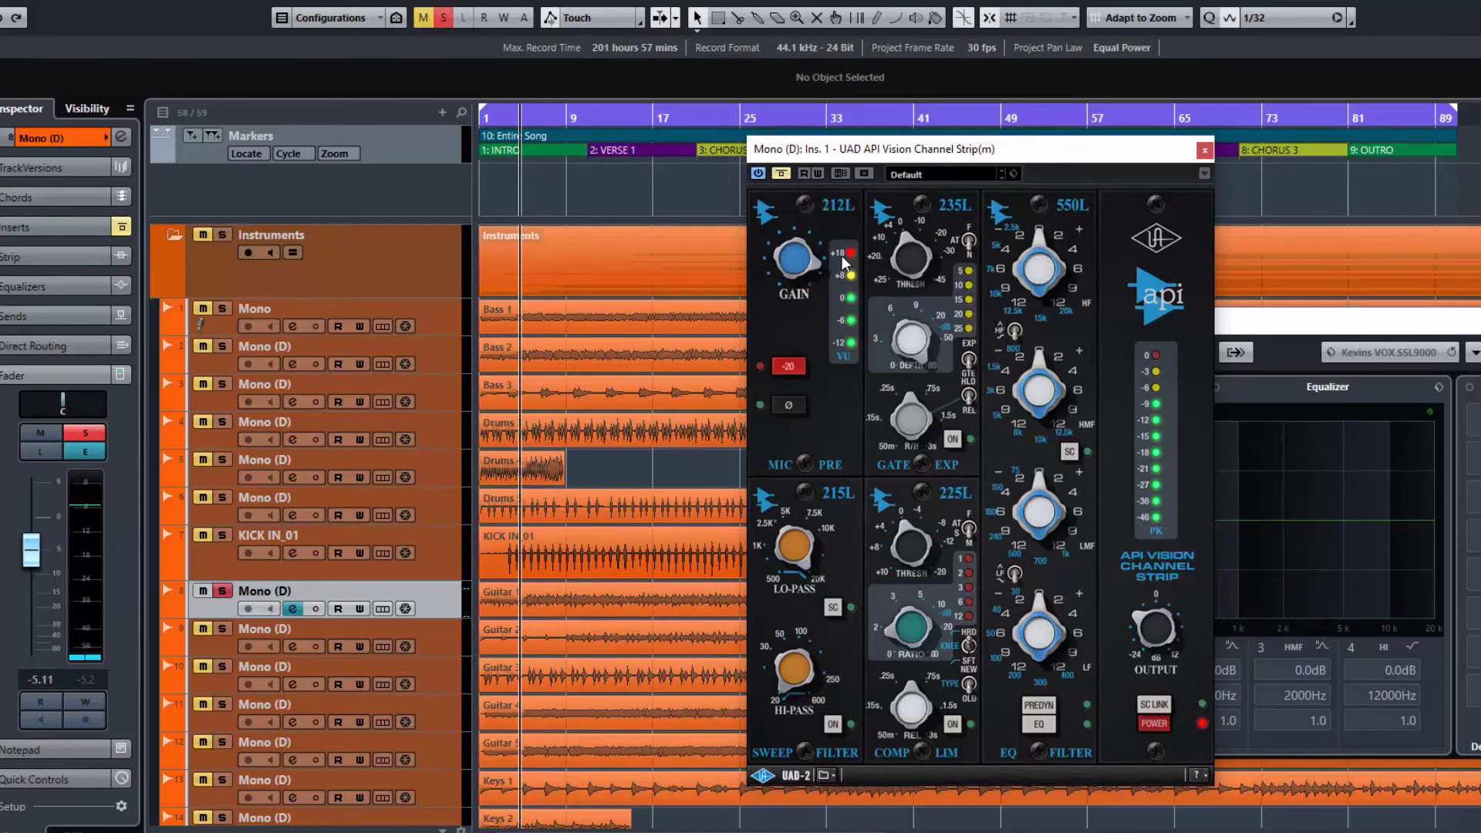
- Take the channel strip out of bypass, switching the 215L sweep filter off and the 550L EQ on
left_click(780, 174)
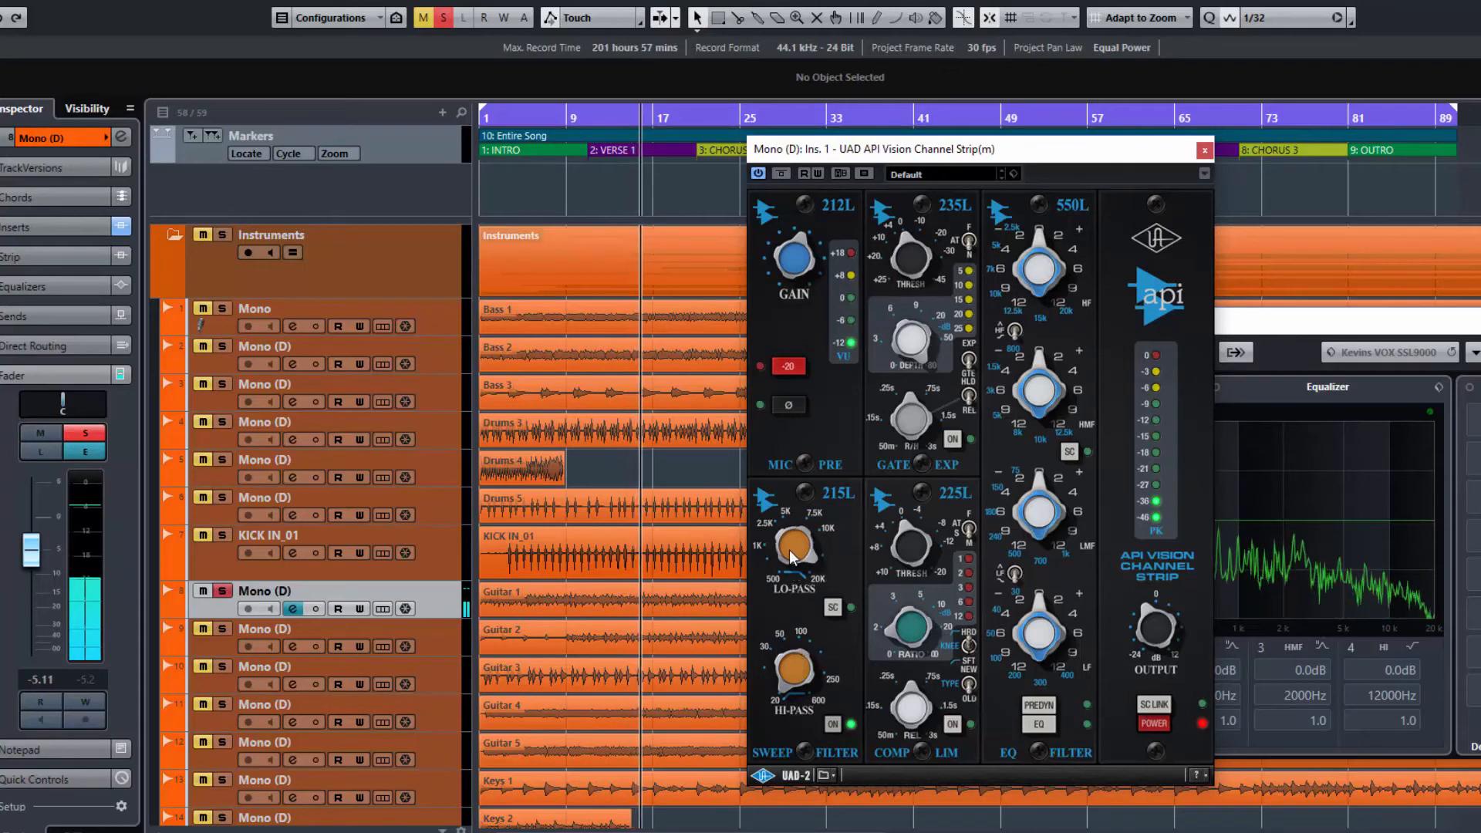
left_click(833, 726)
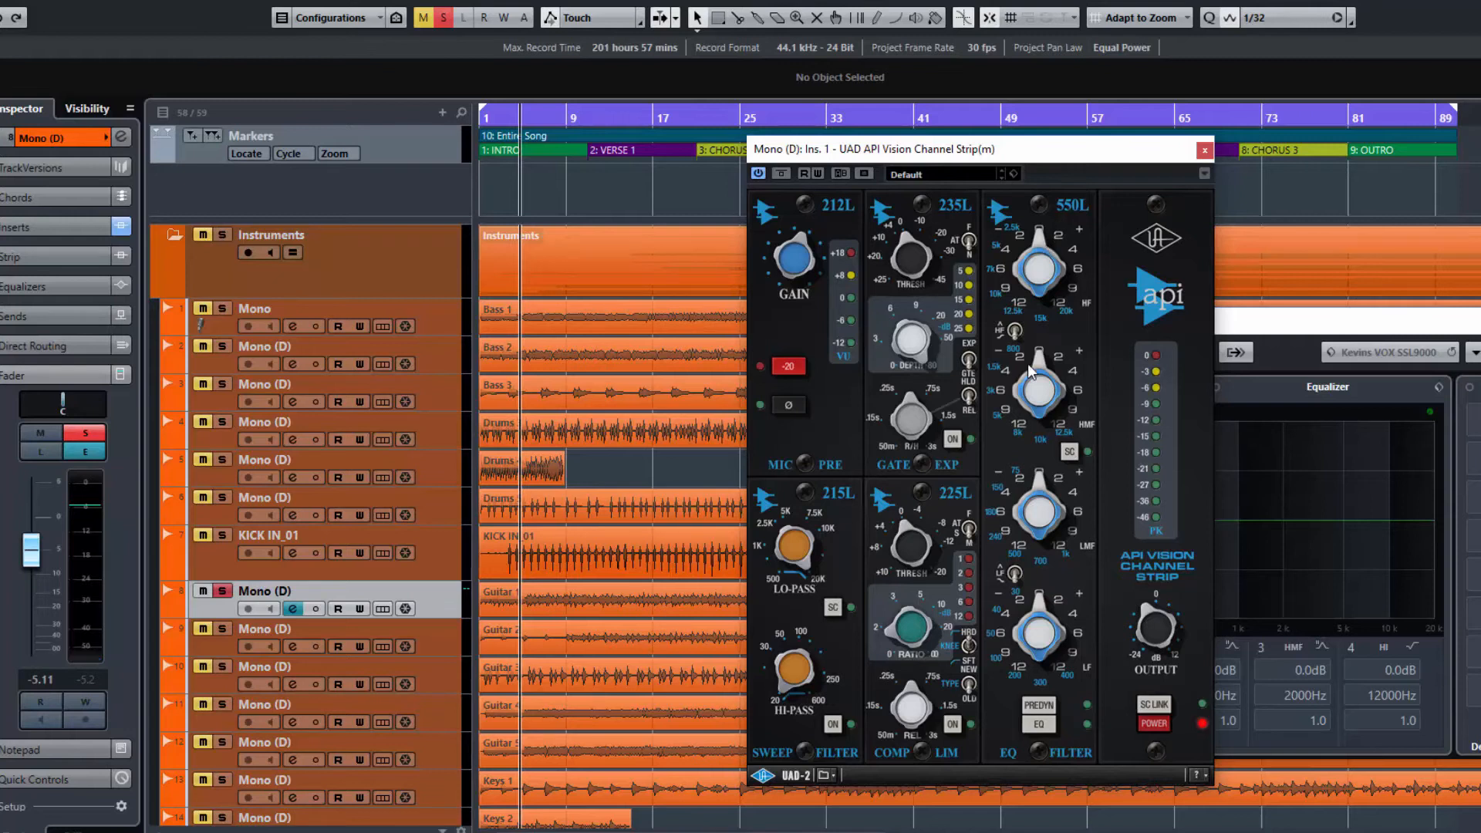
left_click(1034, 725)
- Play the guitar track and audition a boost of the 550L's HF band, returning its gain to 0
key("space")
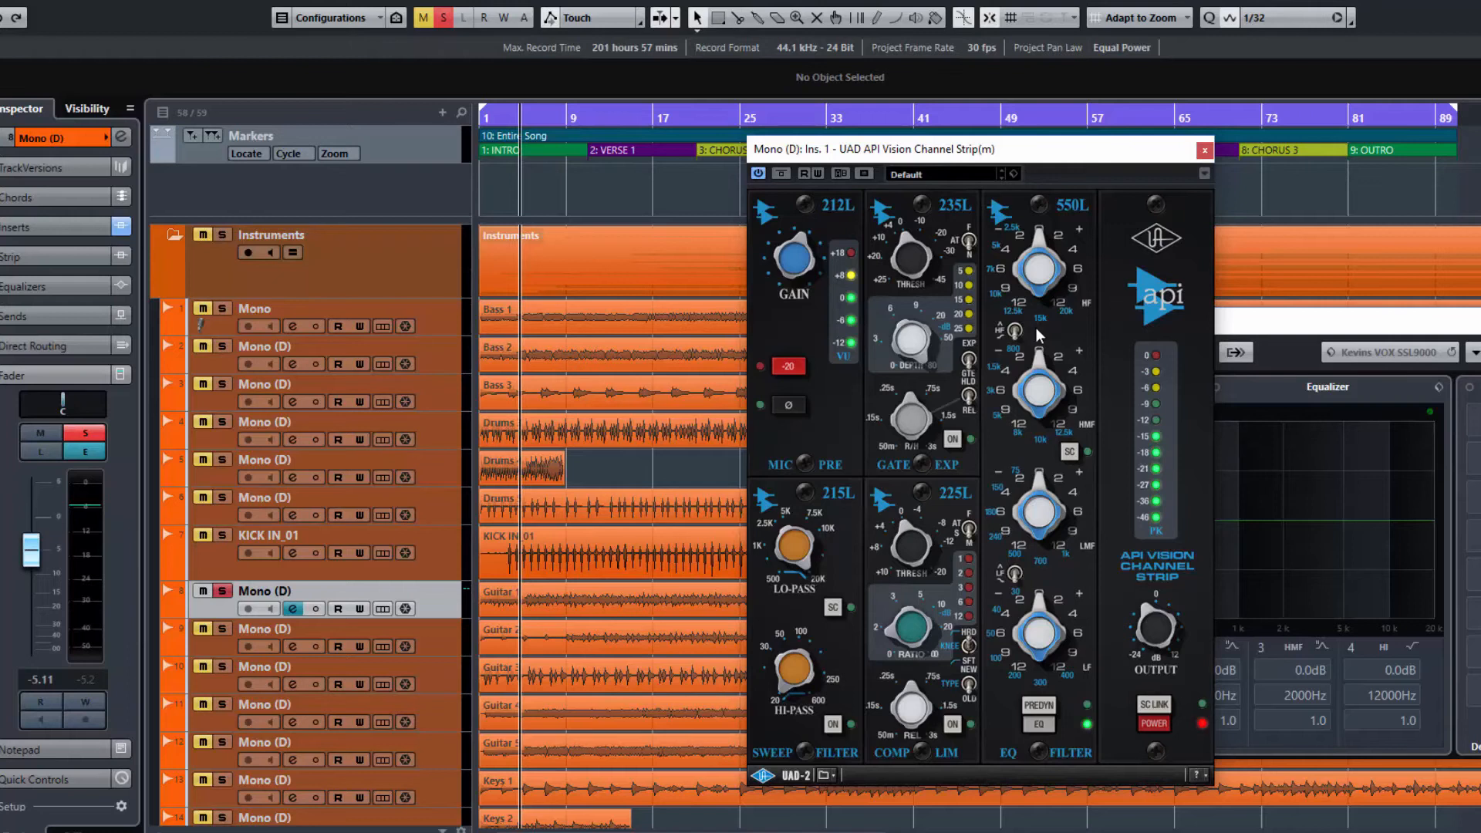
left_click_drag(1039, 268, 1039, 164)
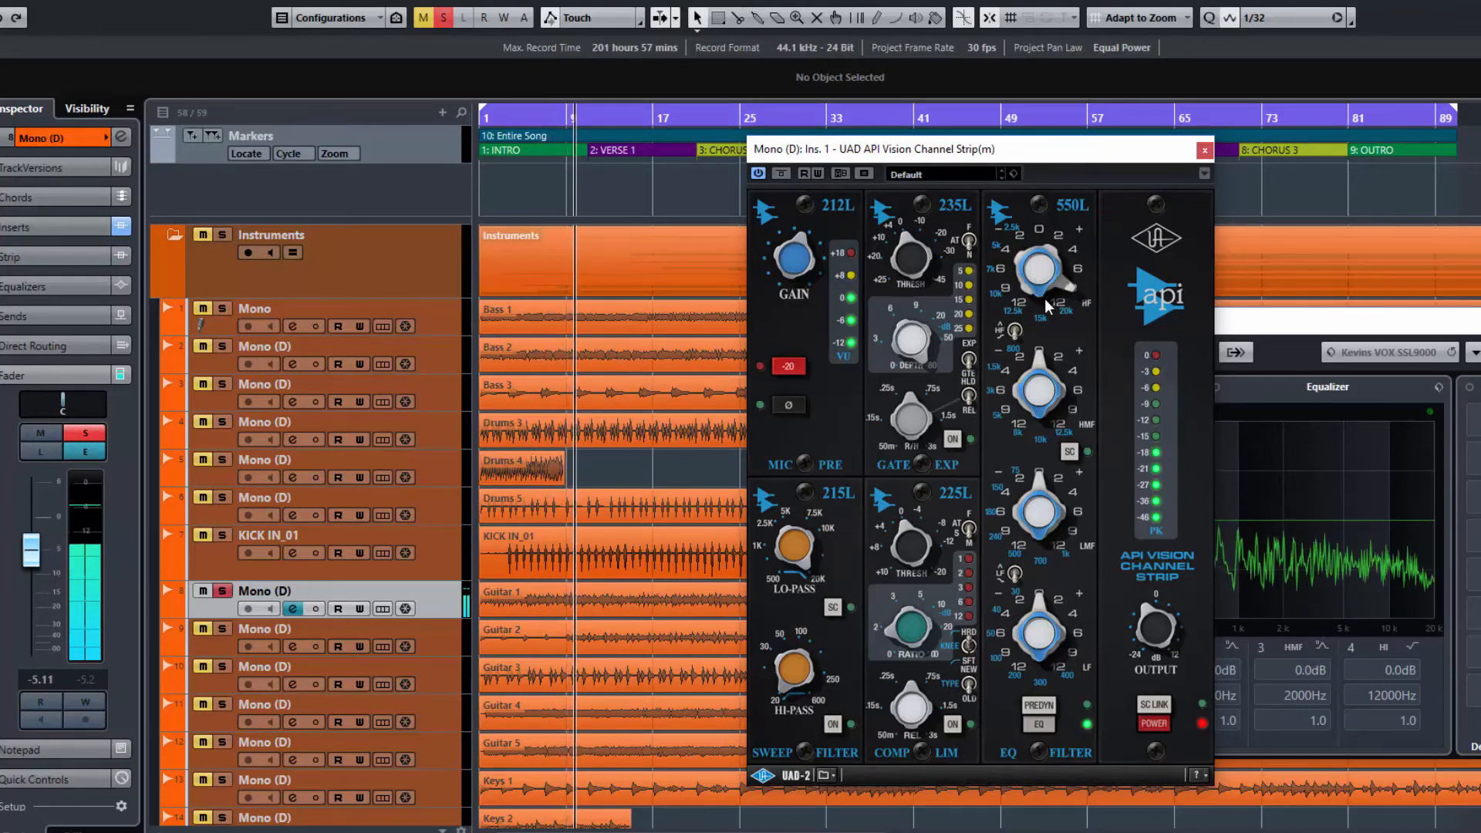
left_click_drag(1044, 299, 1047, 336)
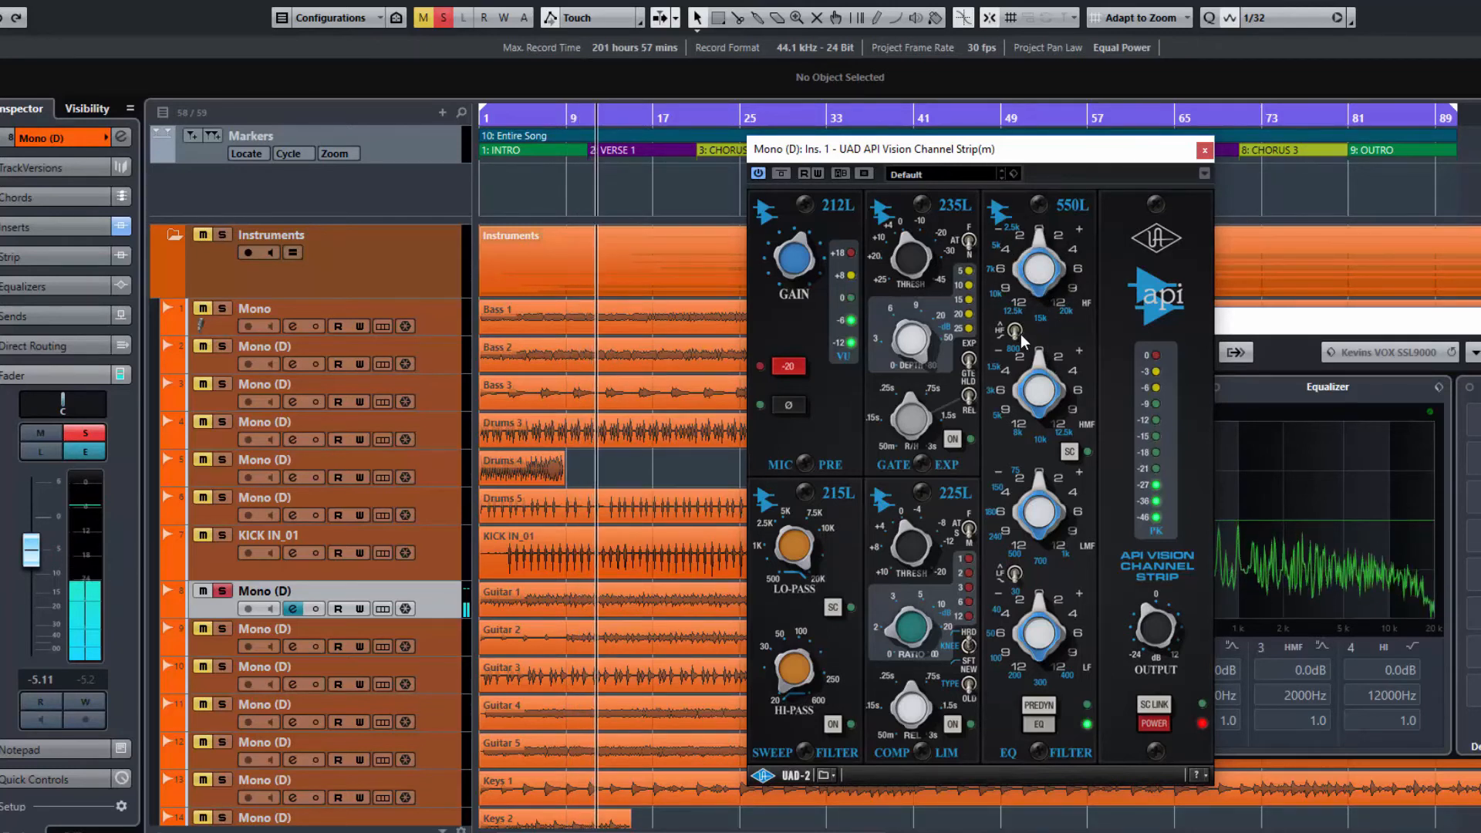
left_click_drag(1018, 311, 1029, 297)
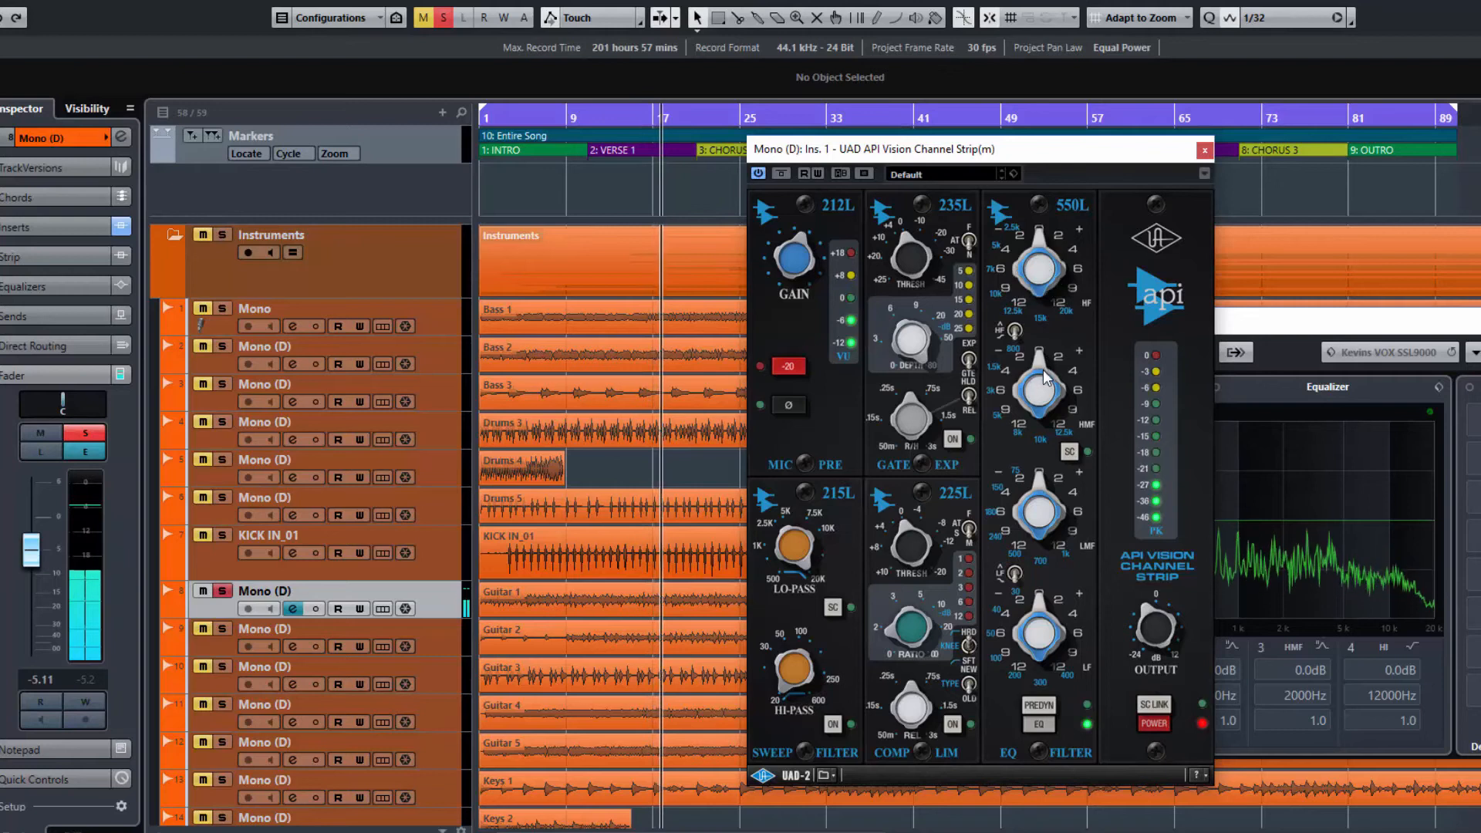
- Audition a boost of the 550L's HMF band, returning its gain to 0 and switching the EQ off
left_click_drag(1041, 369, 1042, 292)
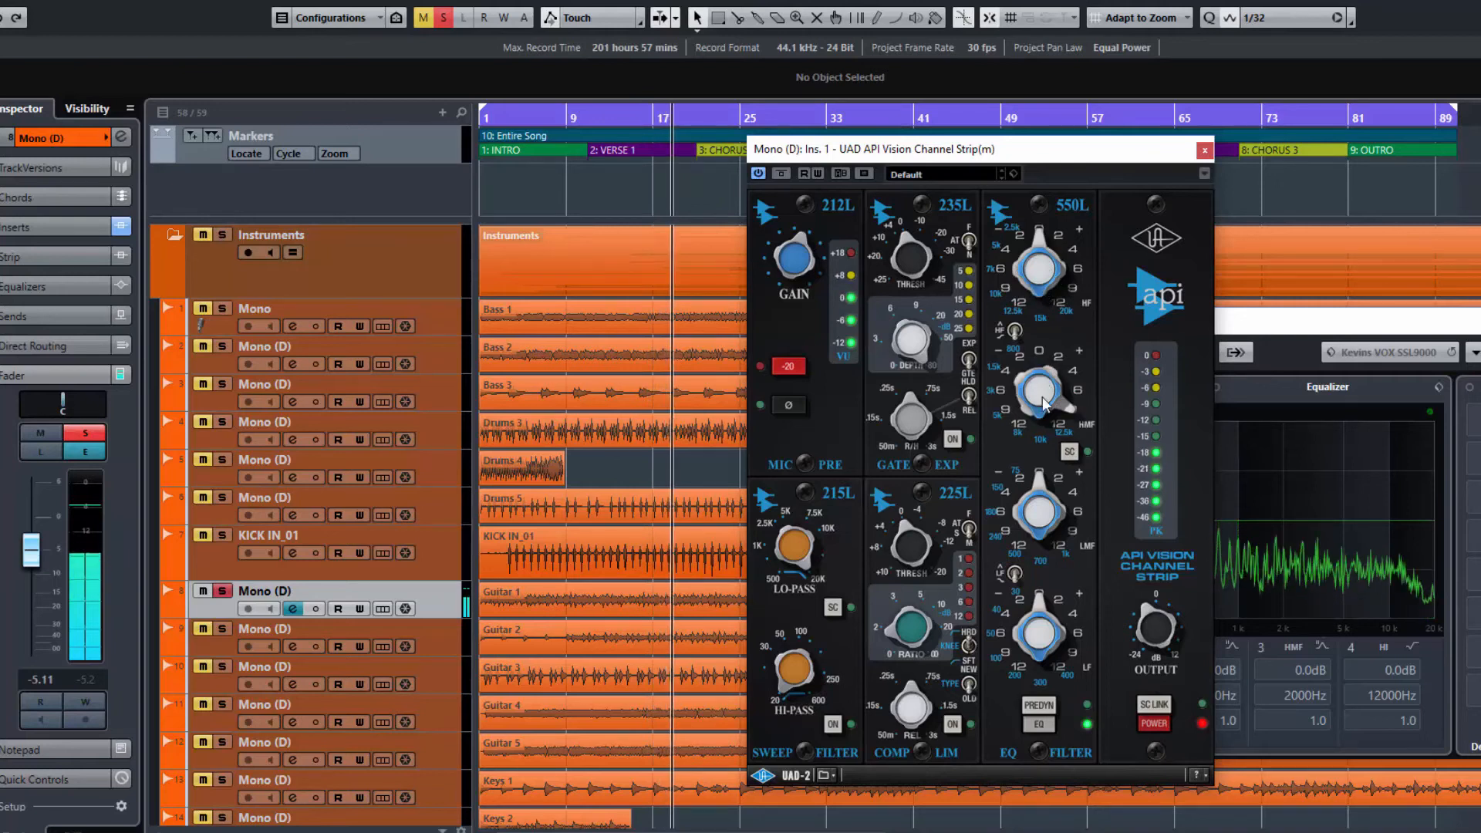
left_click_drag(1036, 364, 1039, 399)
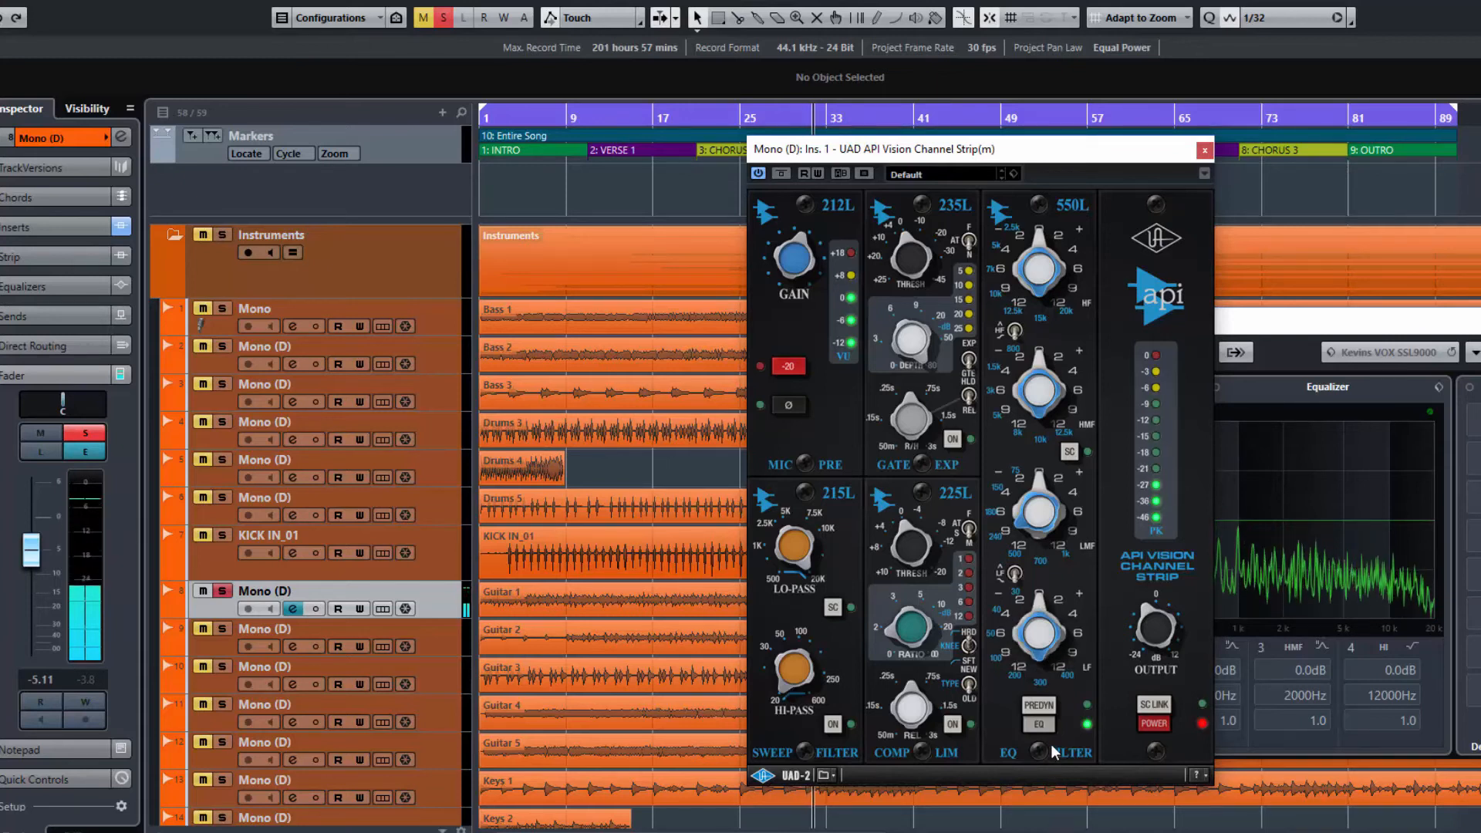
left_click(1040, 723)
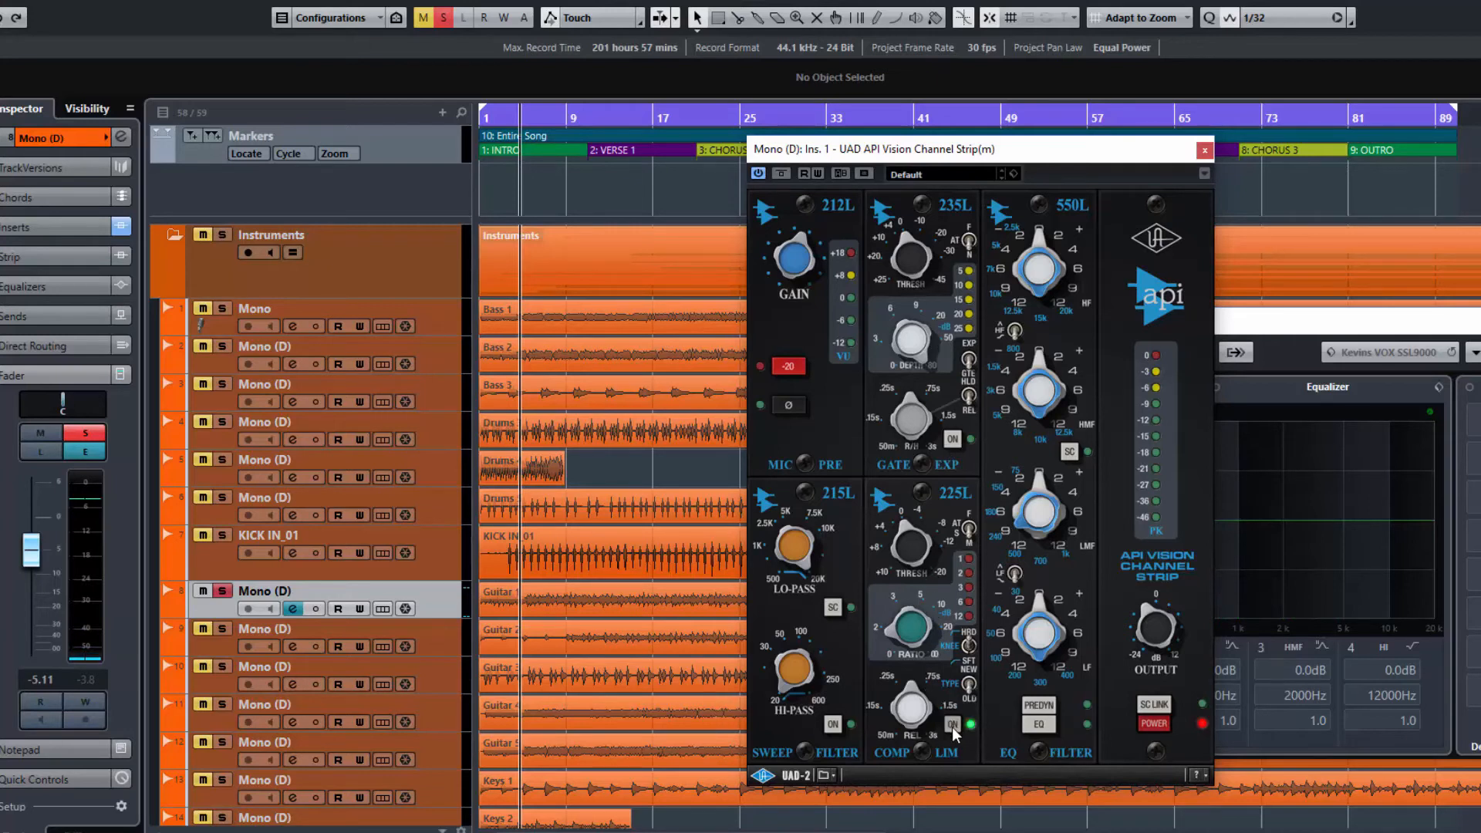
- Audition the 225L compressor on the guitar track, stopping playback, unsoloing the track and closing its channel strip window
key("space")
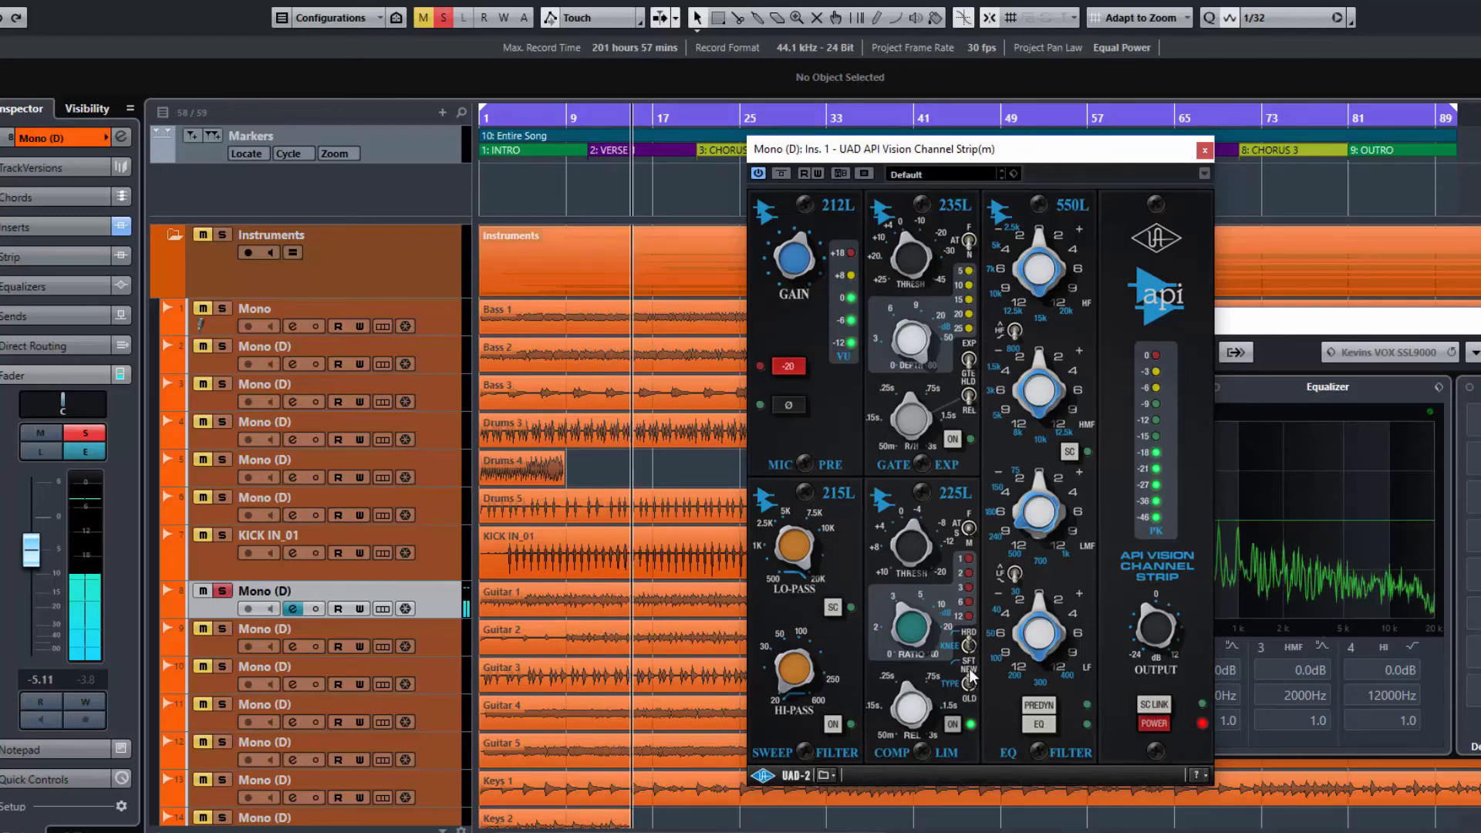
key("space")
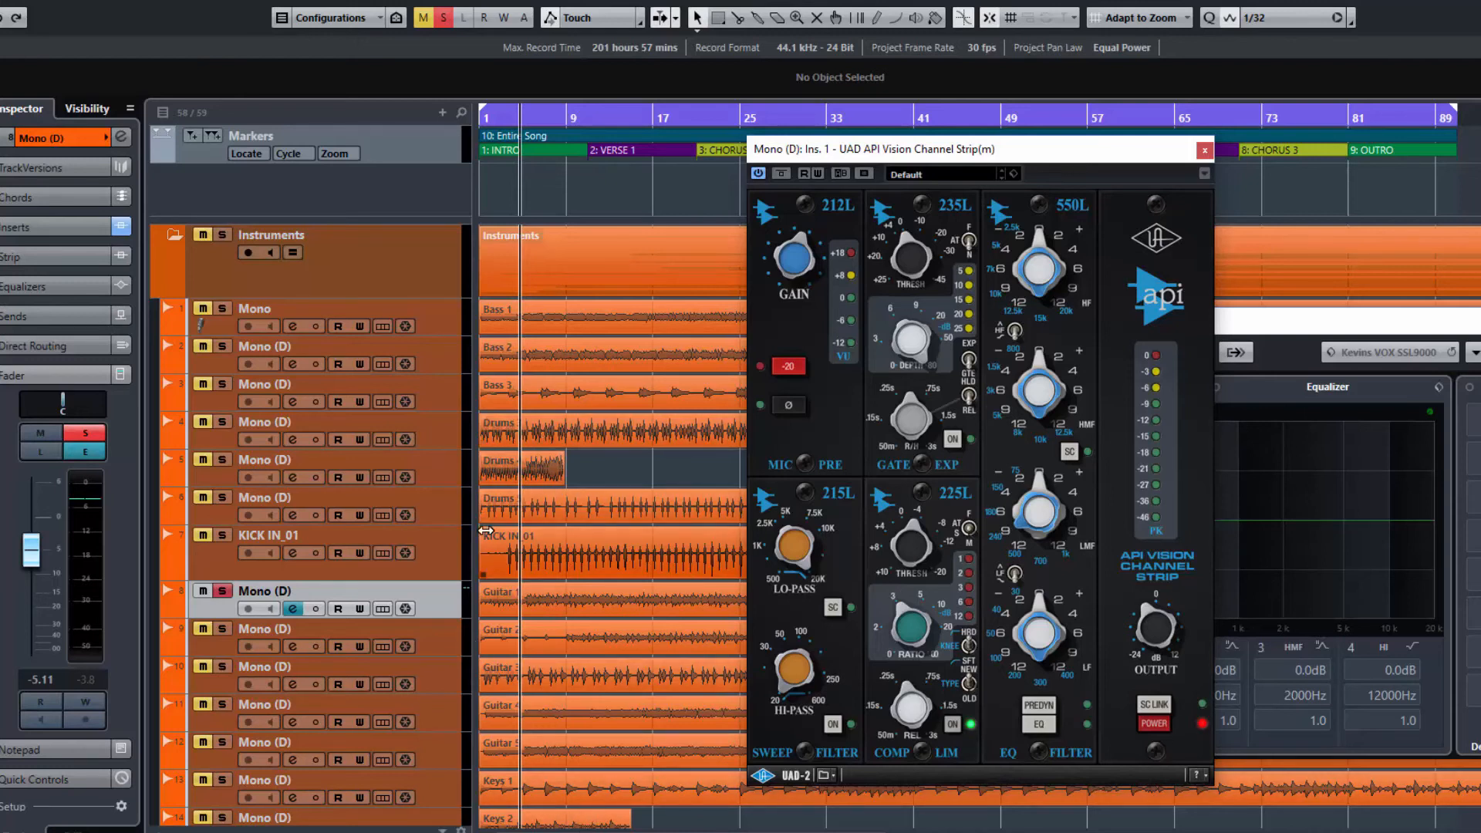
left_click(226, 592)
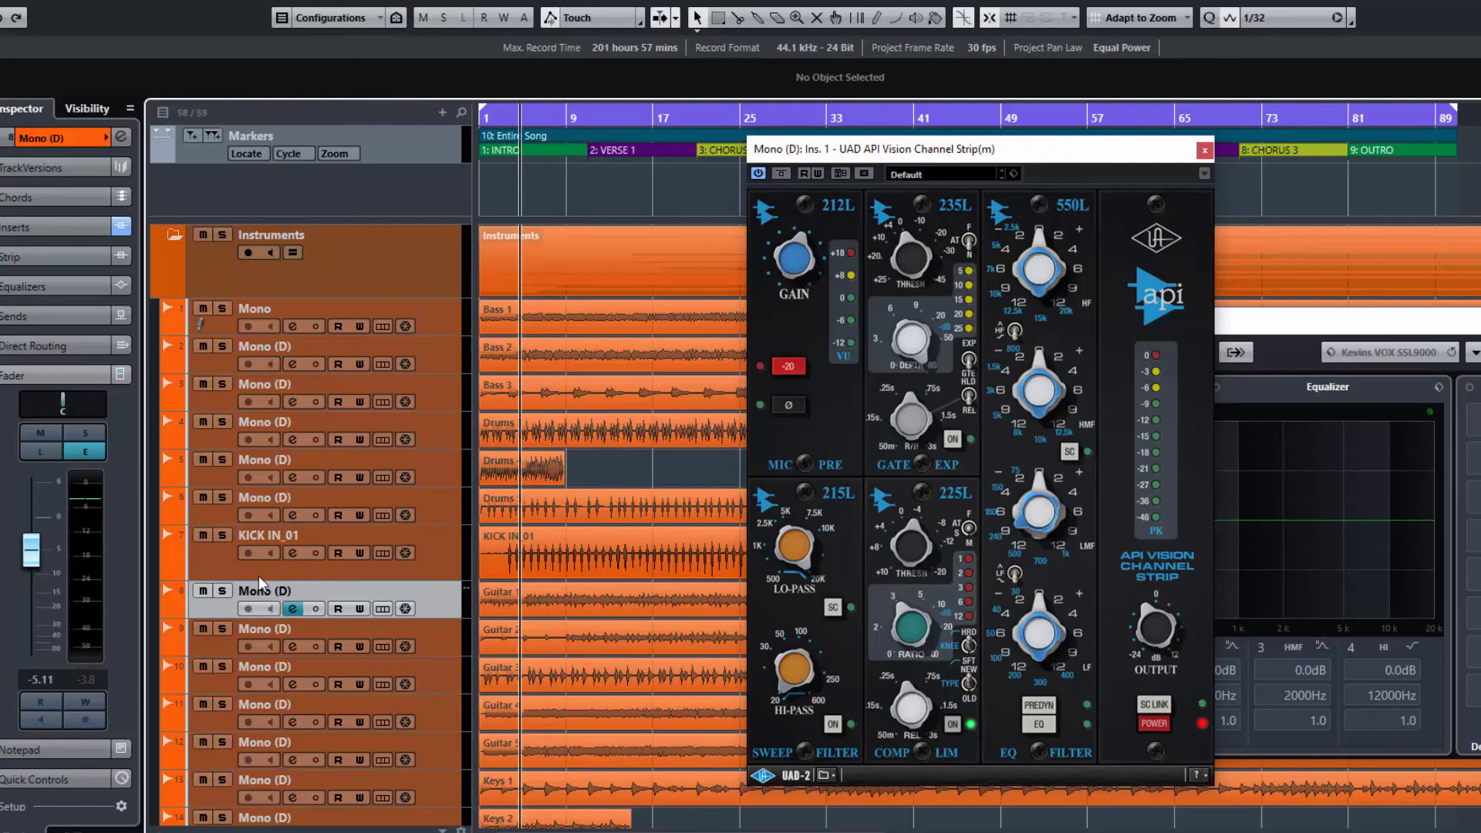
left_click(1205, 151)
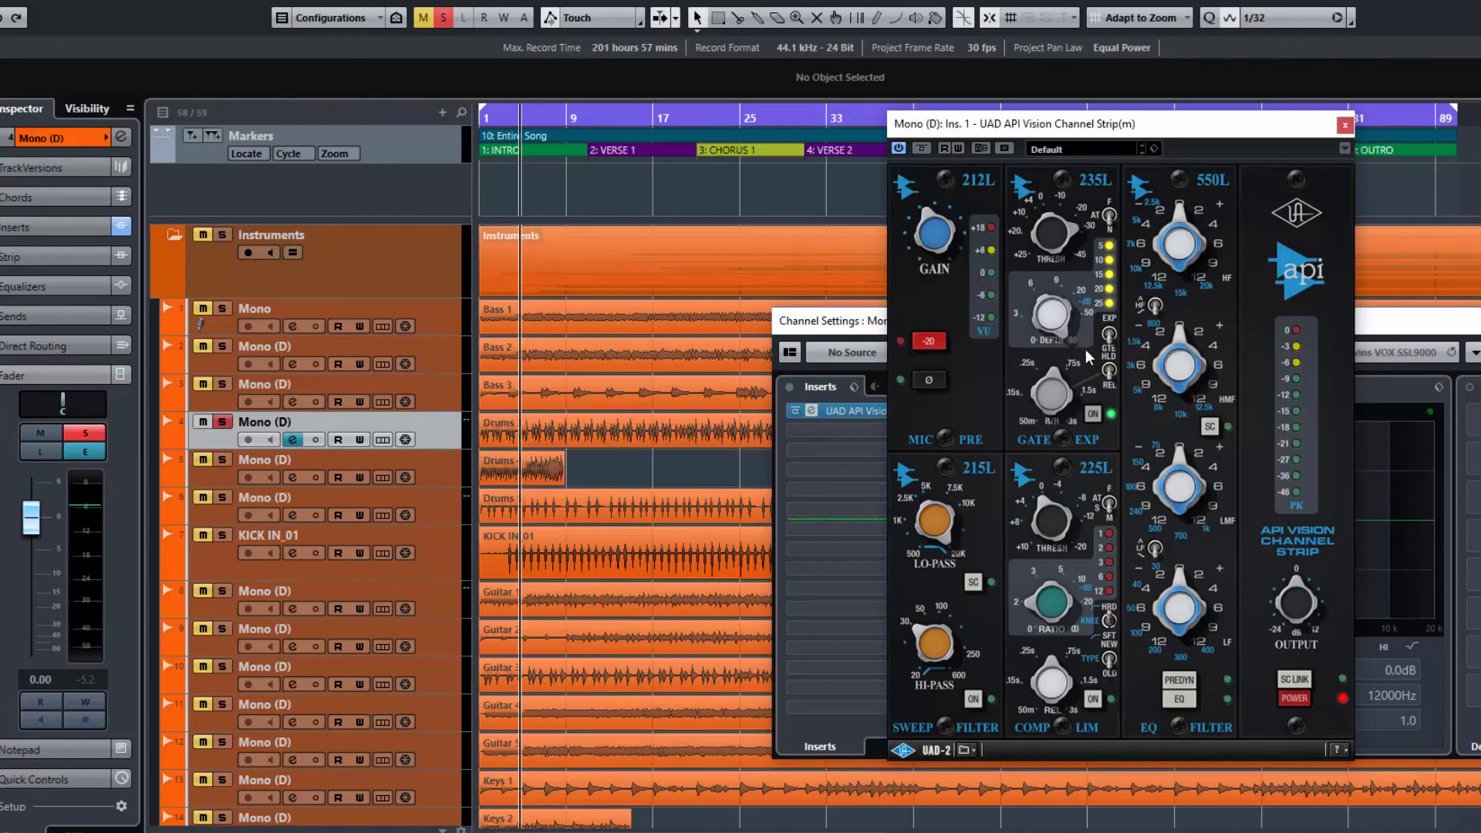
- Play the soloed Drums 3 track to audition the channel strip's 235L gate
key("space")
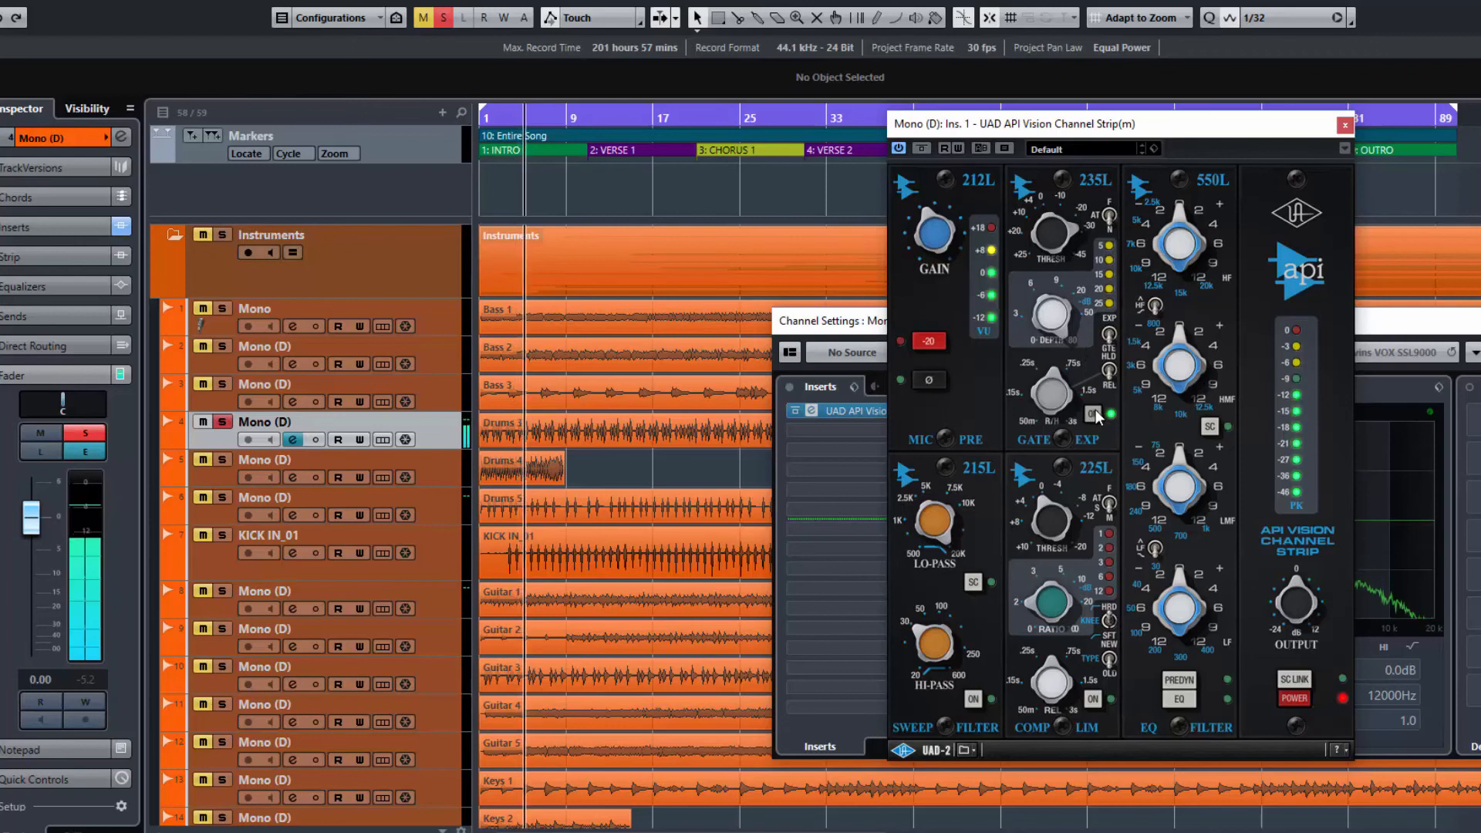